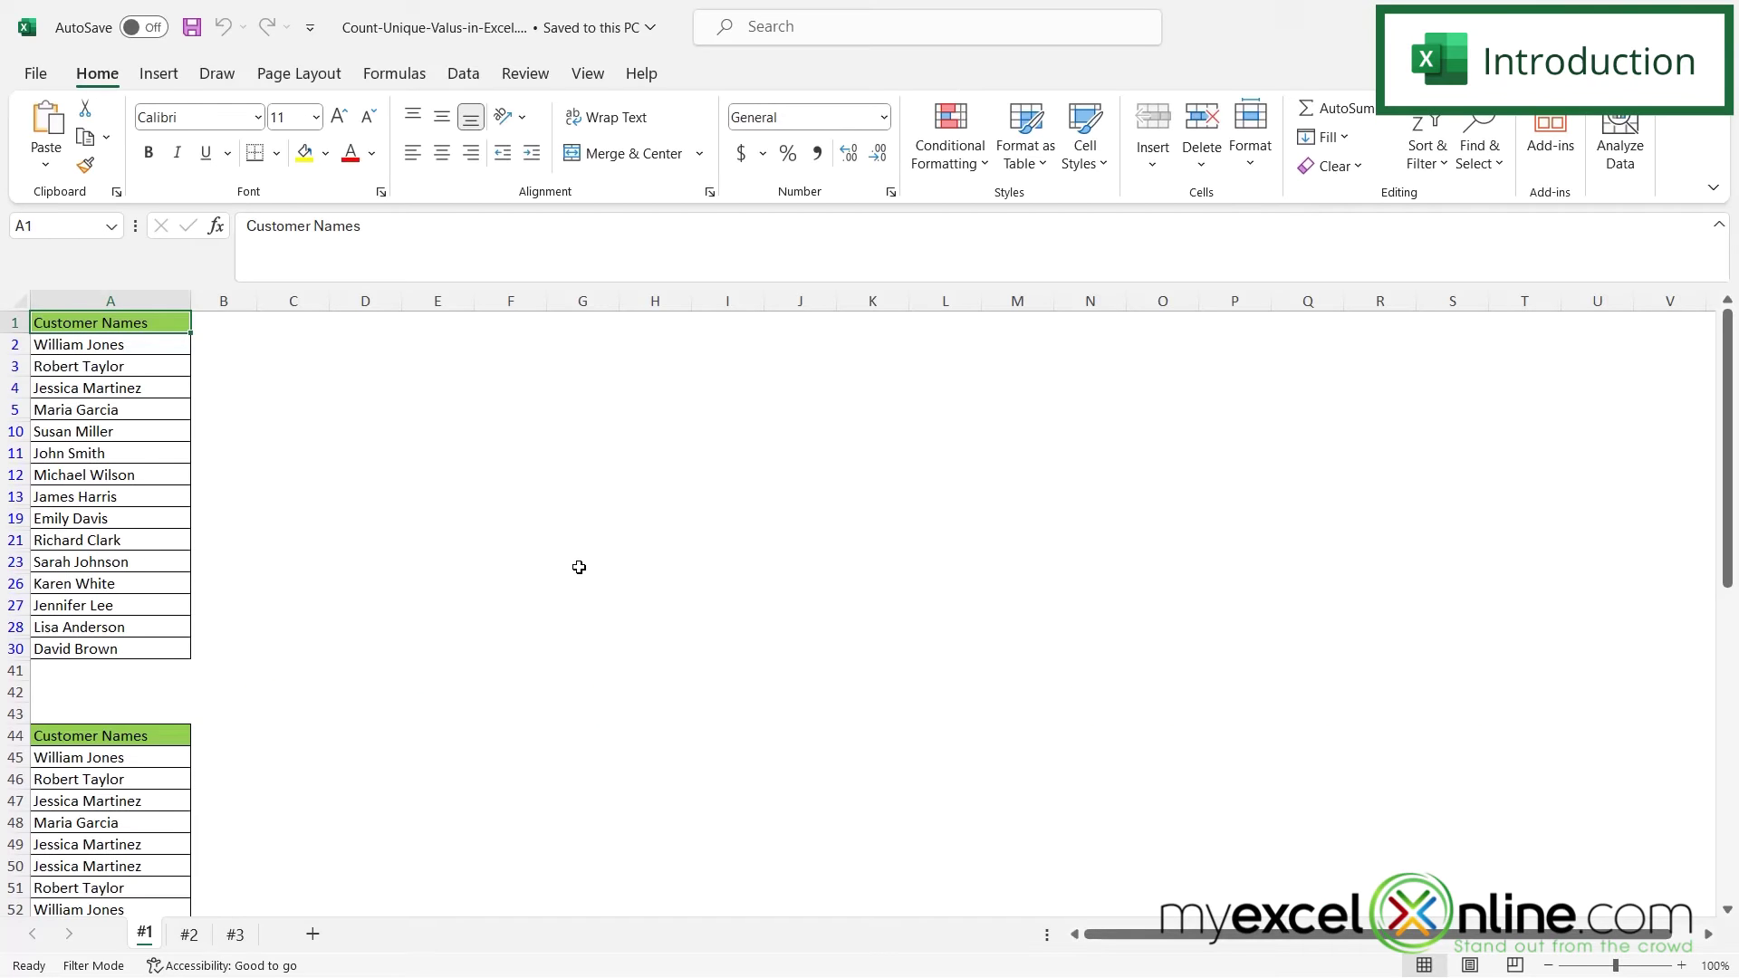
{"action": "scroll", "coordinate": [120, 740], "scroll_direction": "down", "scroll_amount": 2}
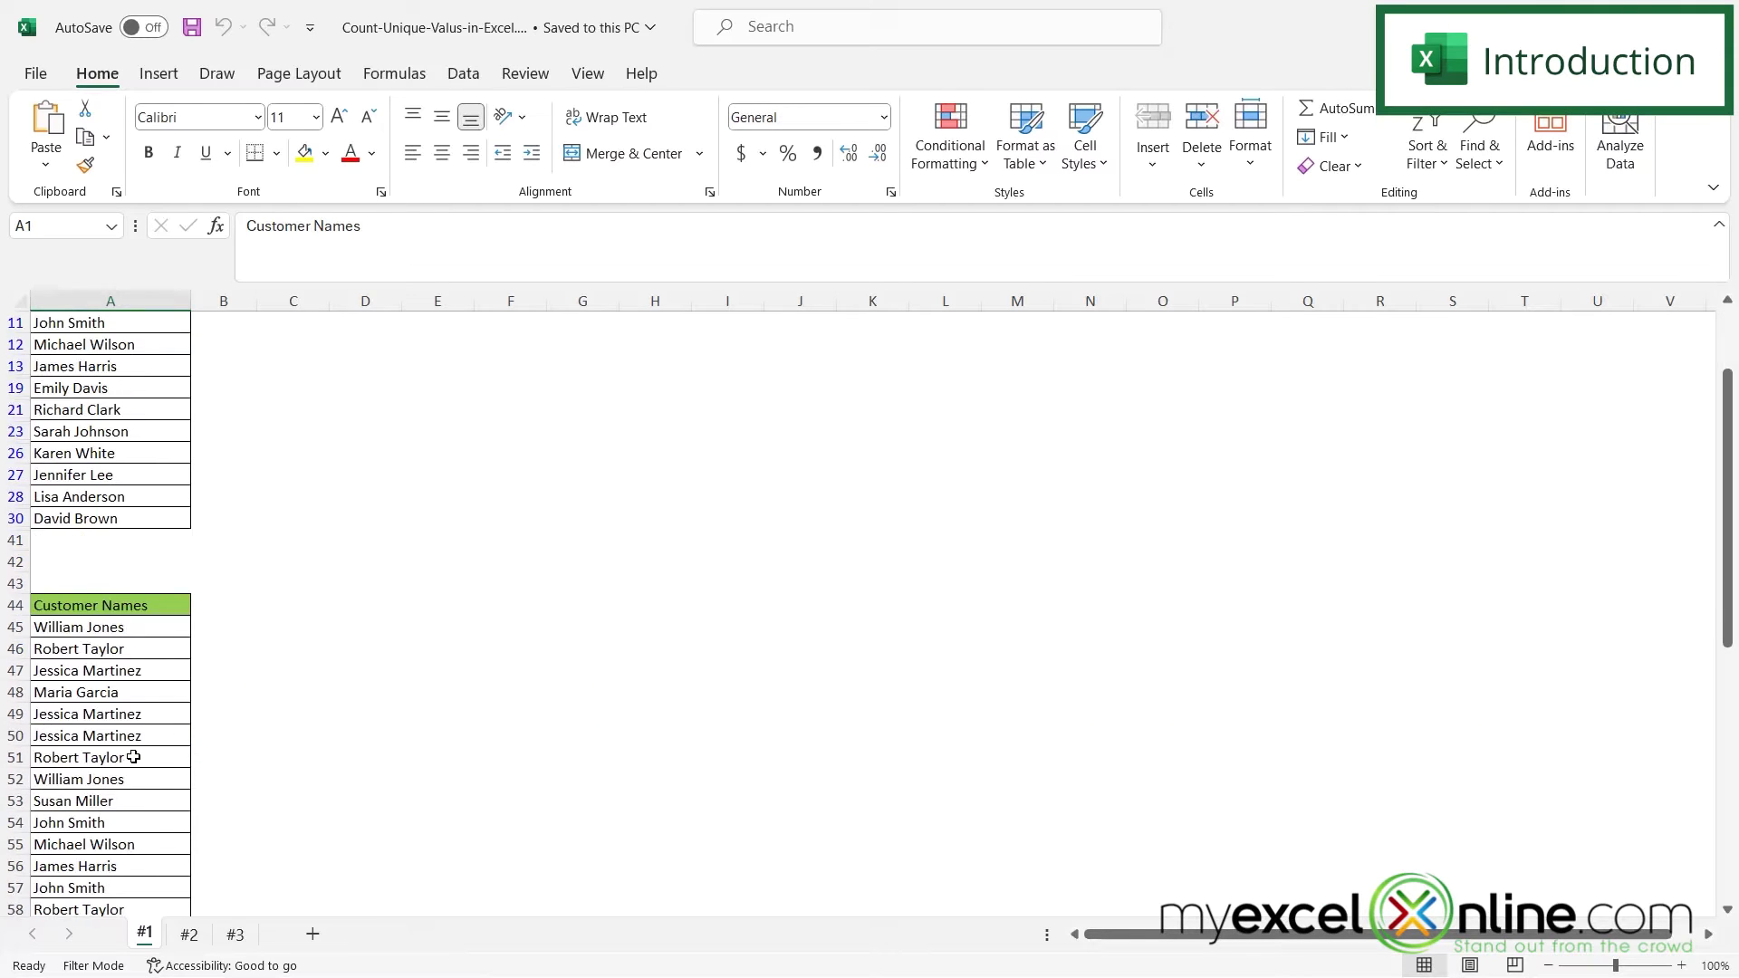
{"action": "scroll", "coordinate": [121, 740], "scroll_direction": "down", "scroll_amount": 3}
{"action": "scroll", "coordinate": [121, 739], "scroll_direction": "down", "scroll_amount": 1}
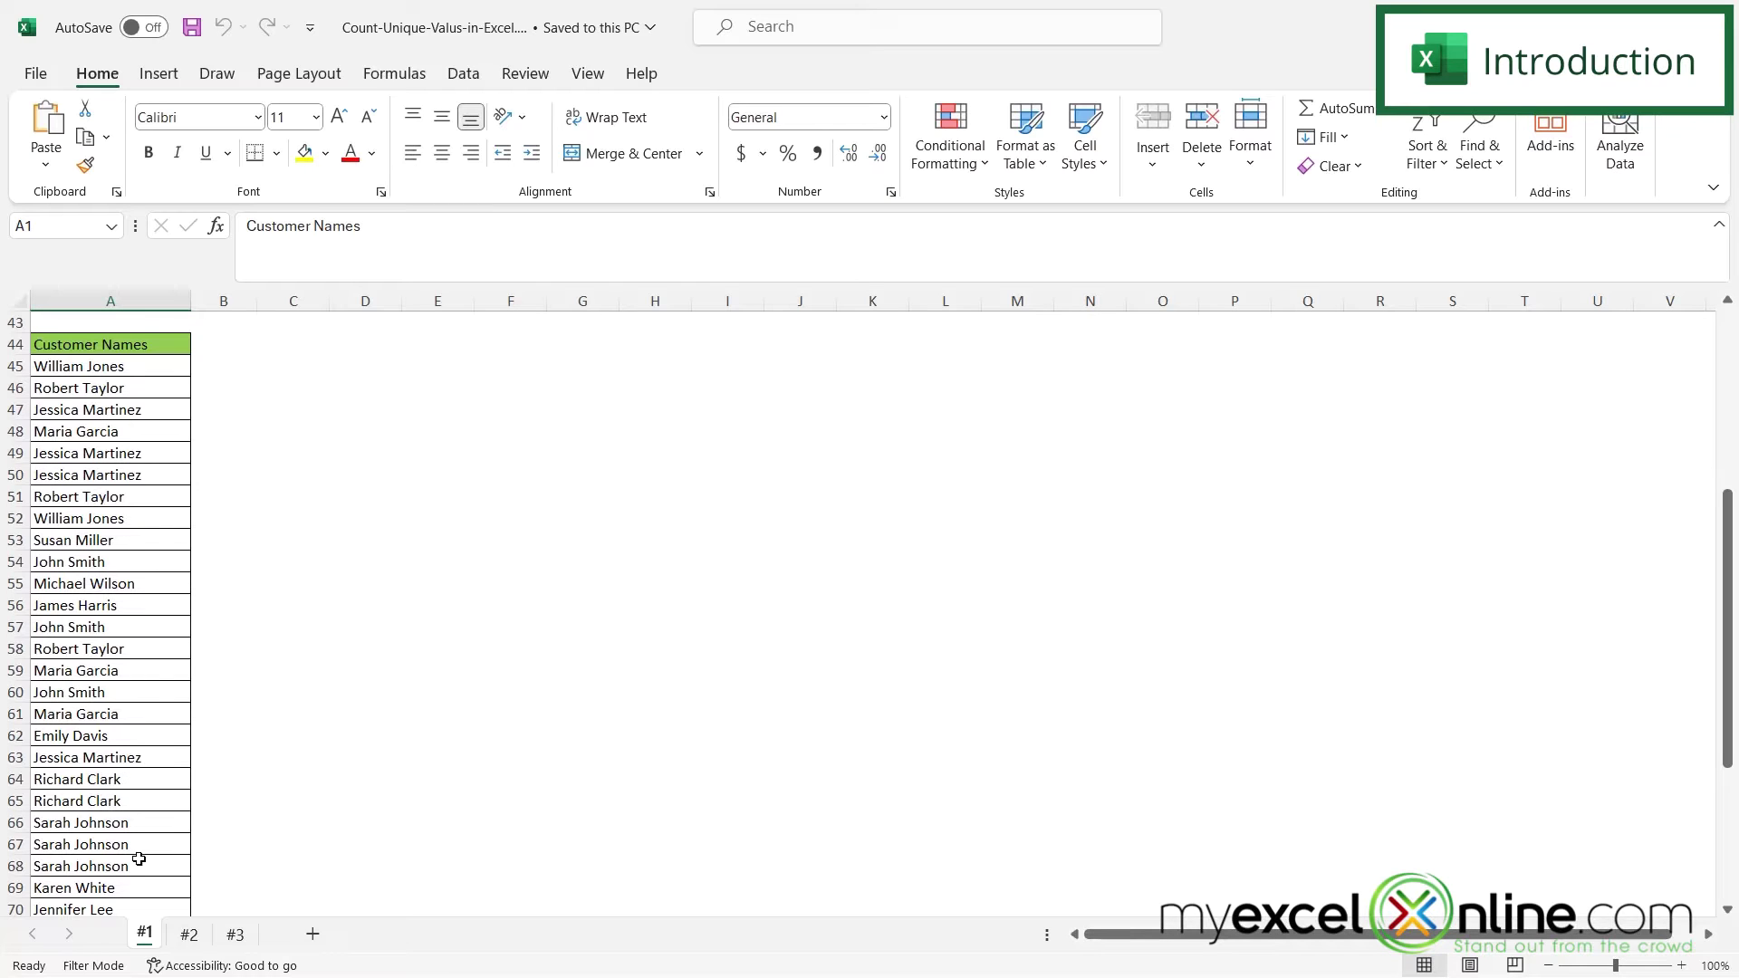
{"action": "scroll", "coordinate": [129, 855], "scroll_direction": "up", "scroll_amount": 5}
{"action": "scroll", "coordinate": [130, 853], "scroll_direction": "up", "scroll_amount": 1}
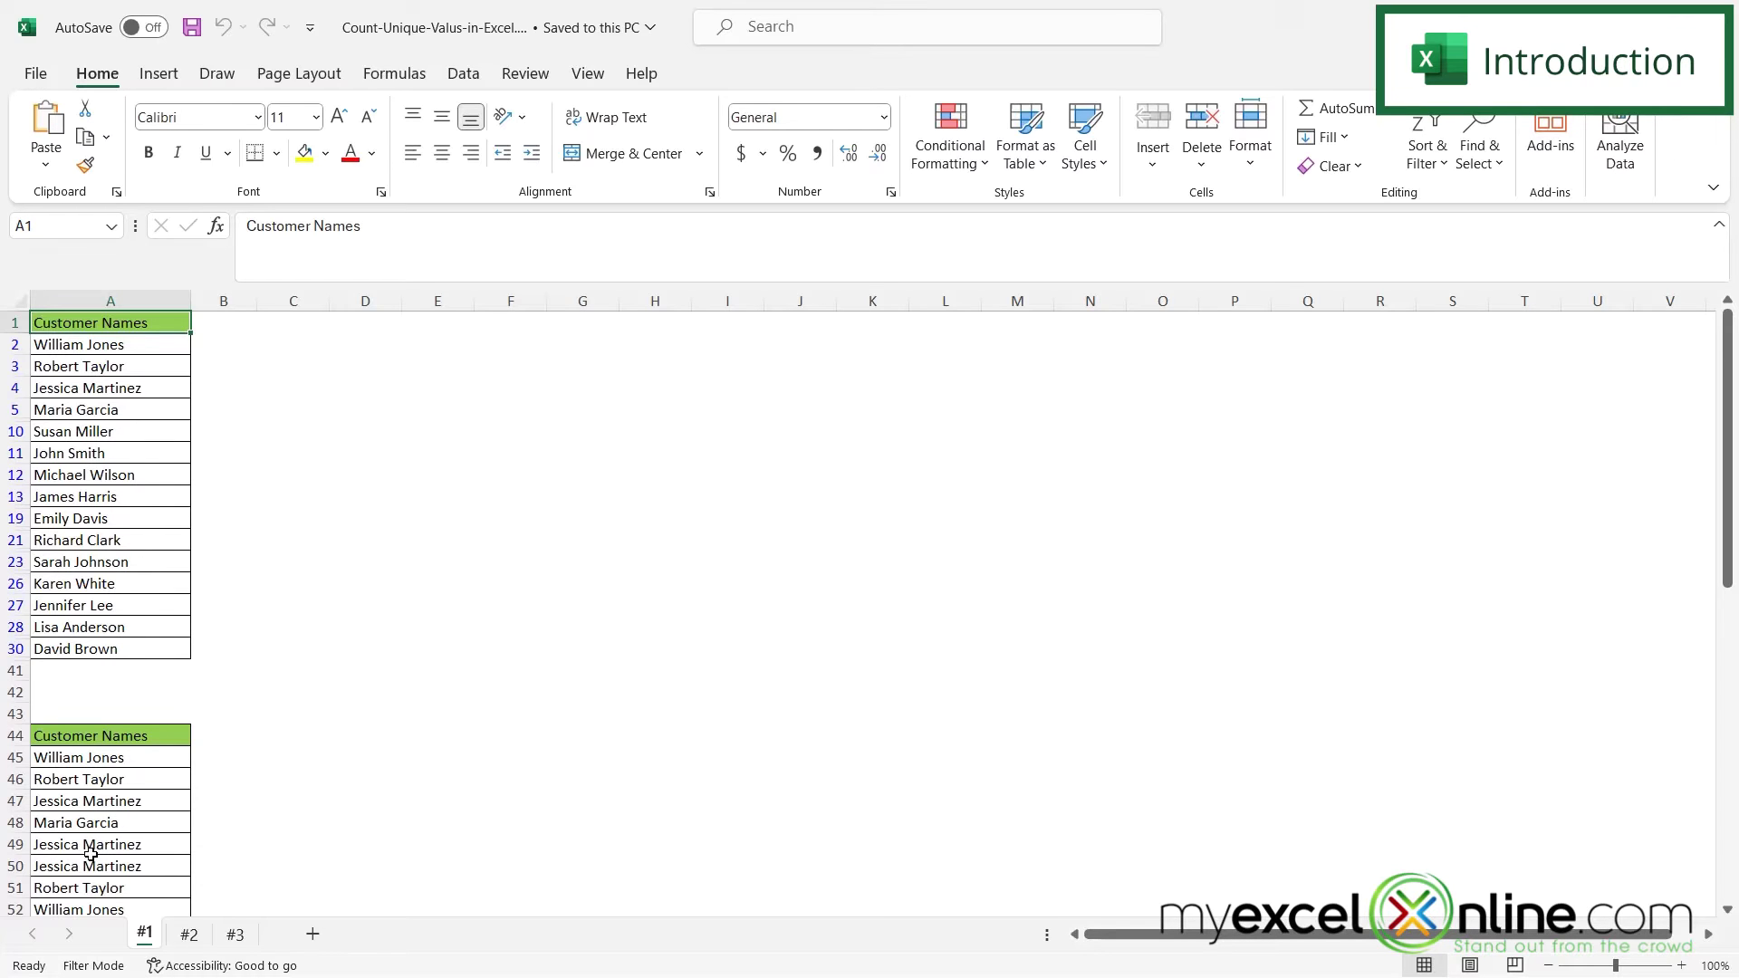
Move from sheet #2's customer count to the PivotTable on sheet #3.
{"action": "left_click", "coordinate": [189, 933]}
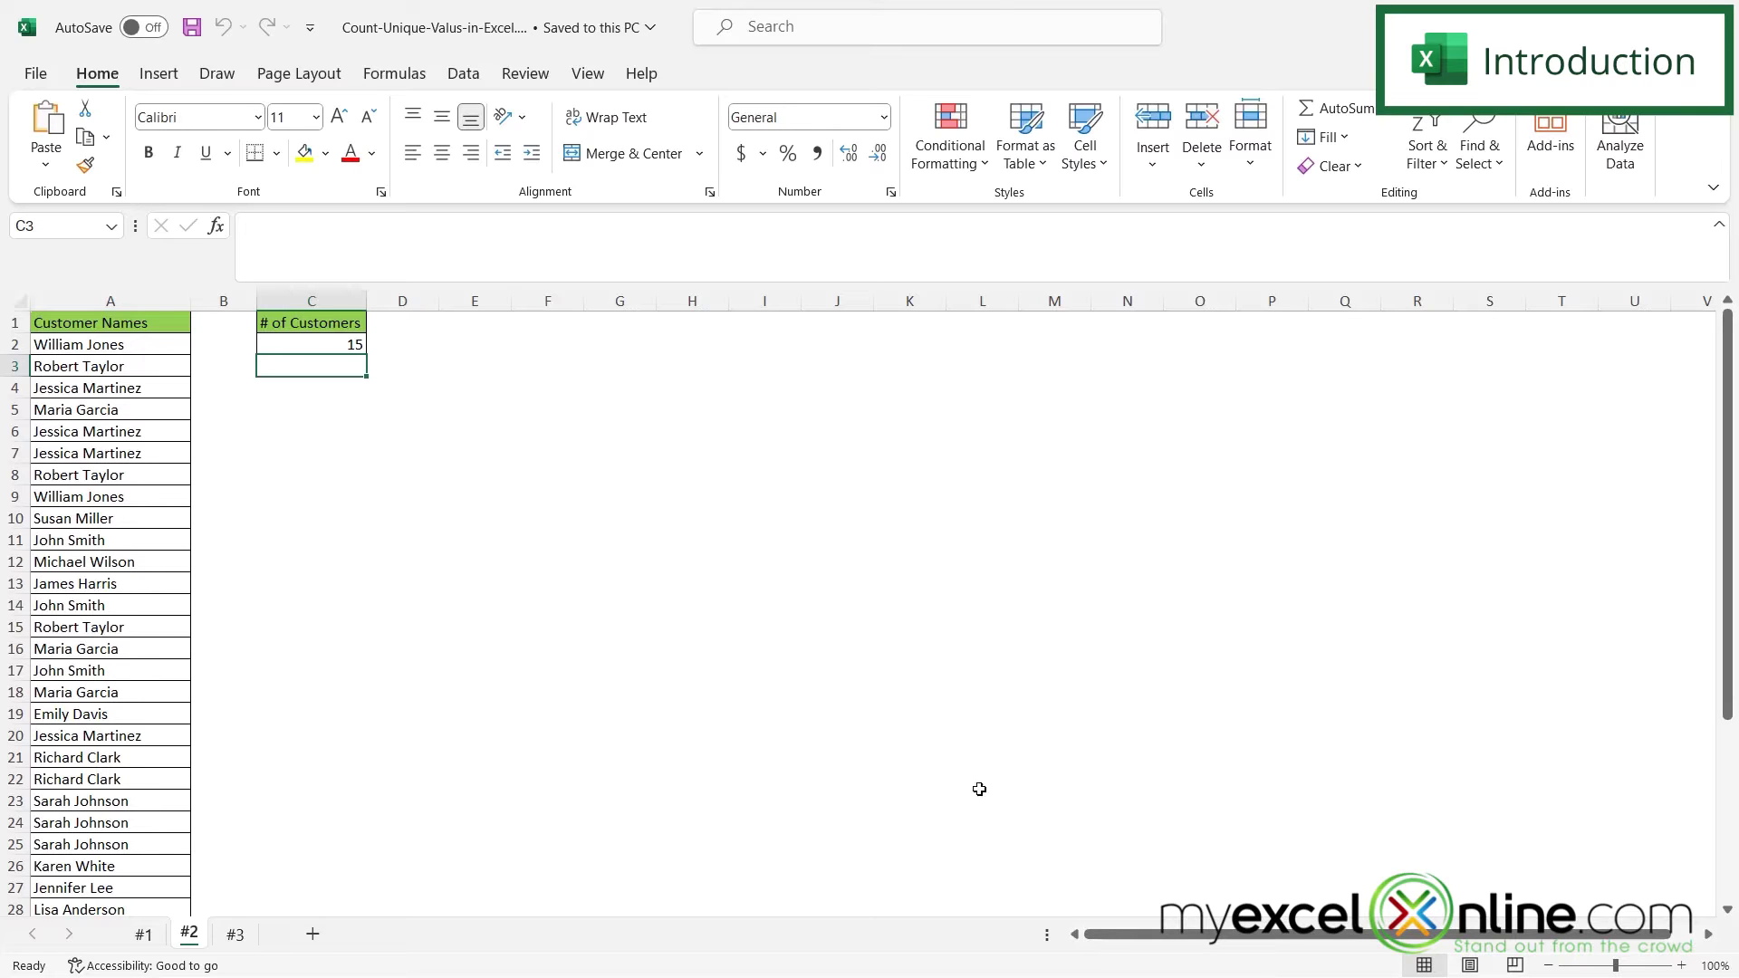
{"action": "left_click", "coordinate": [235, 933]}
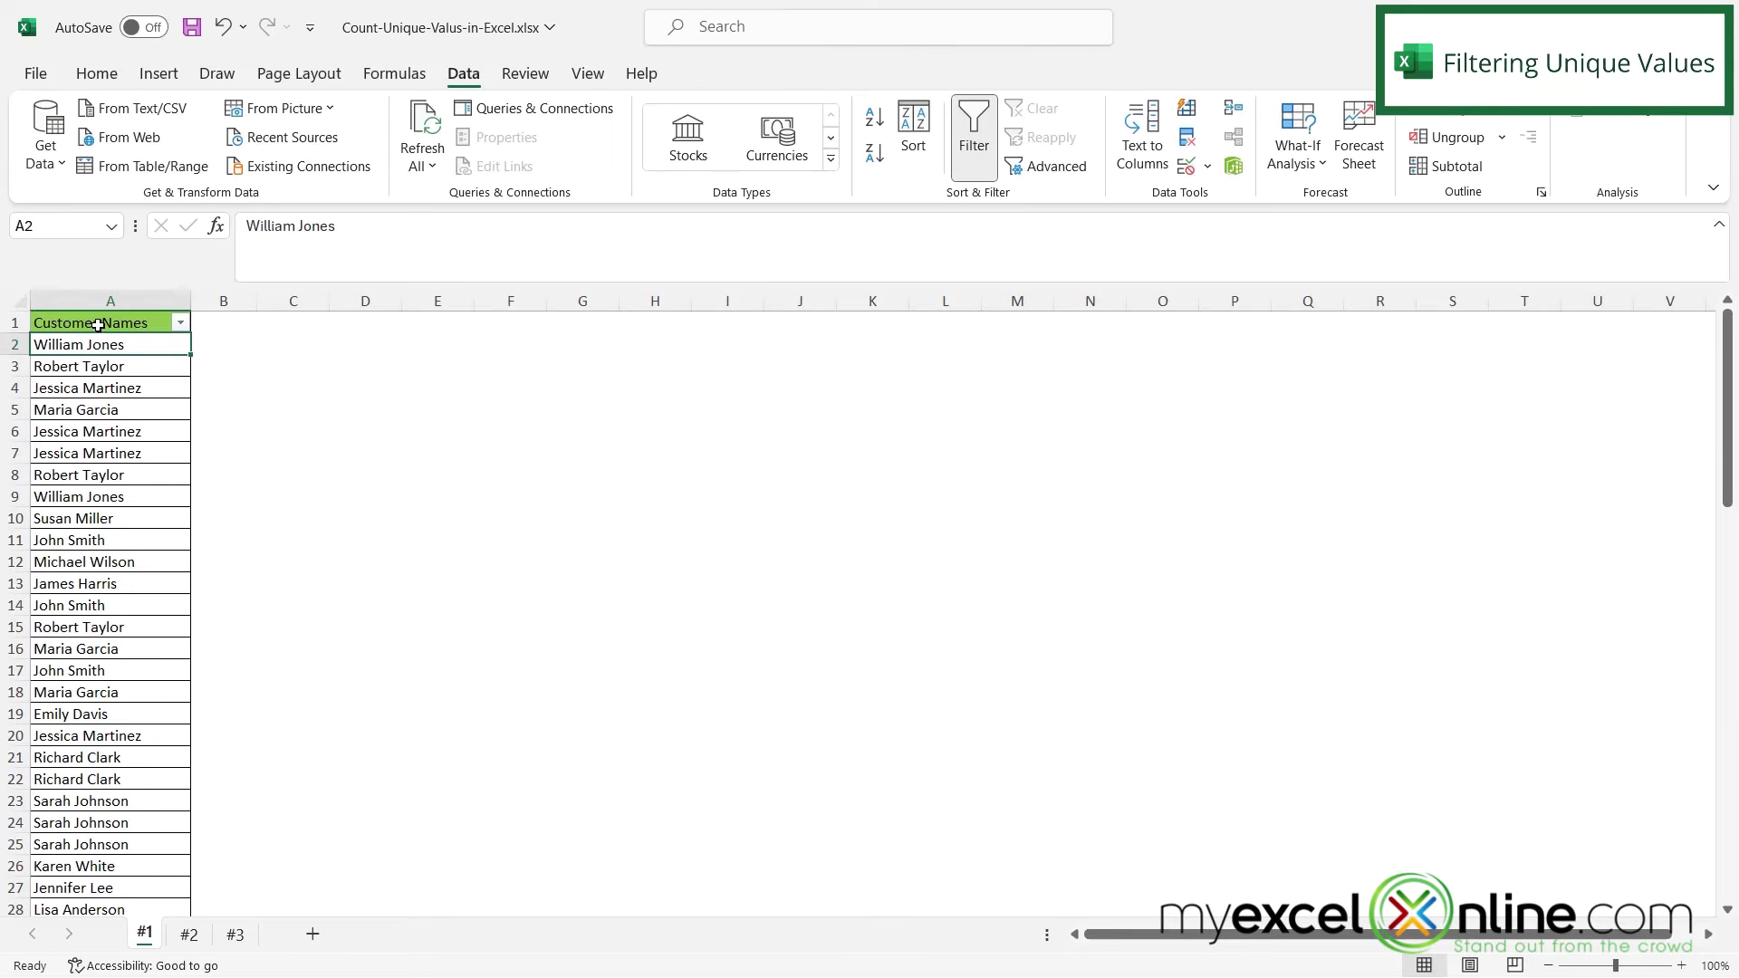
Apply an Advanced Filter with Unique records only to names in A1:A40.
{"action": "mouse_move", "coordinate": [97, 326]}
{"action": "left_mouse_down"}
{"action": "mouse_move", "coordinate": [55, 948]}
{"action": "mouse_move", "coordinate": [61, 870]}
{"action": "left_mouse_up"}
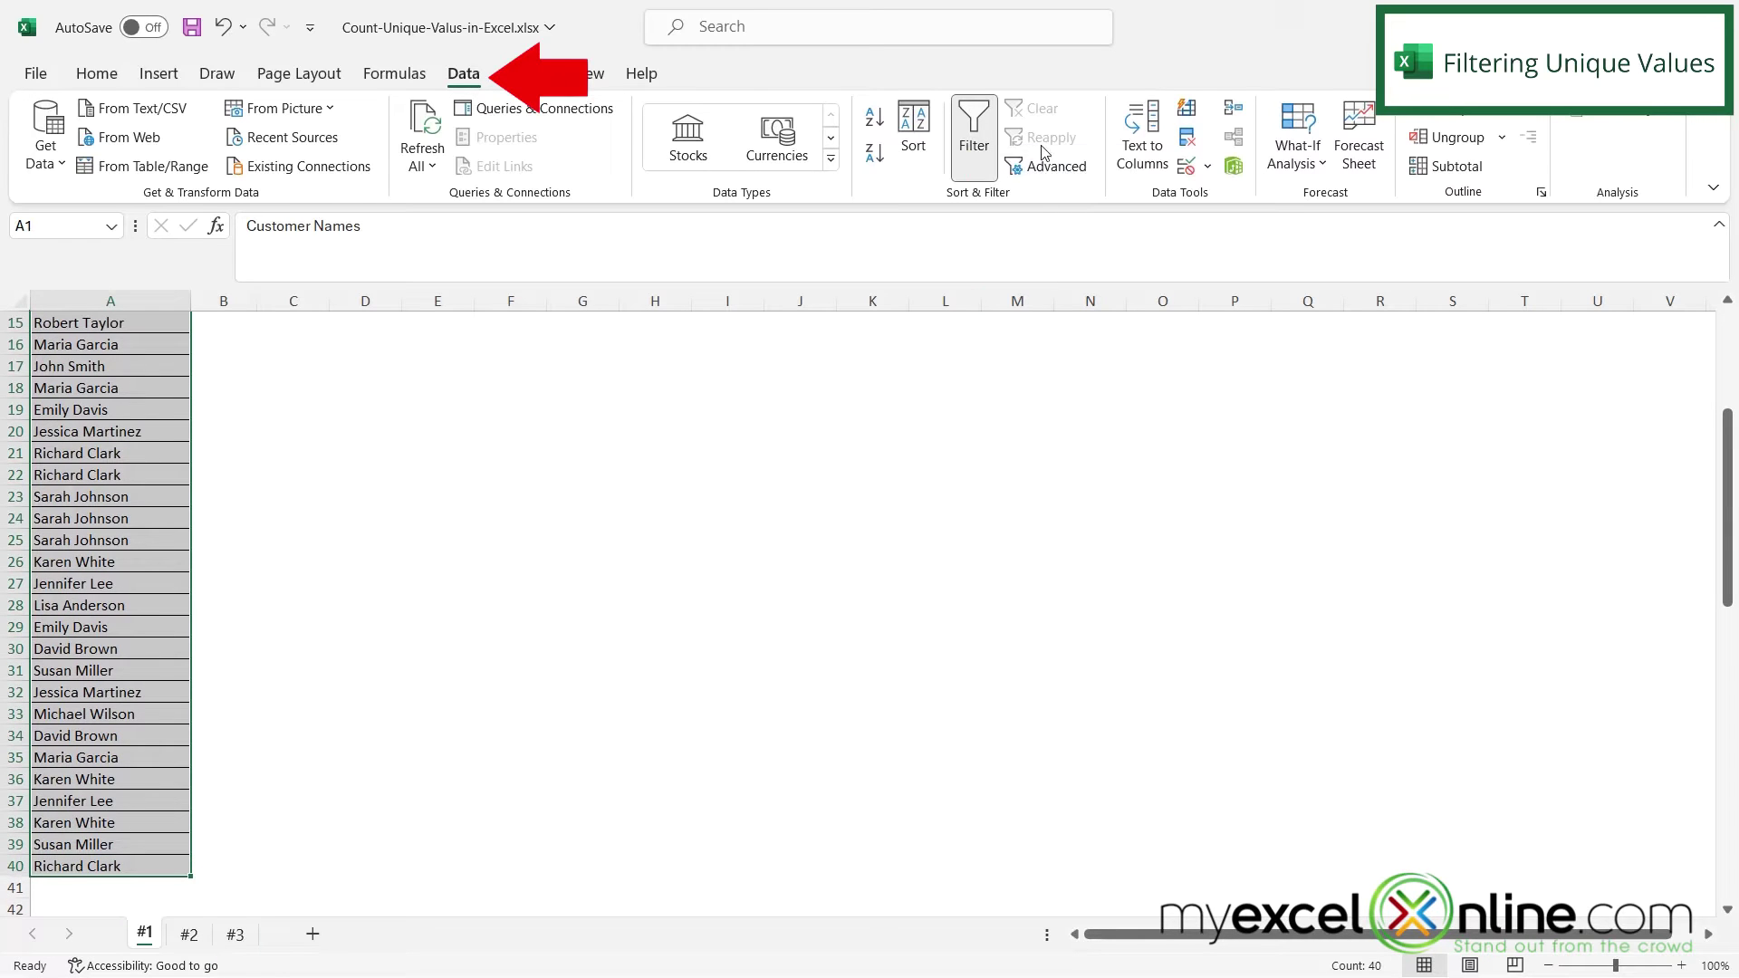
{"action": "left_click", "coordinate": [1053, 167]}
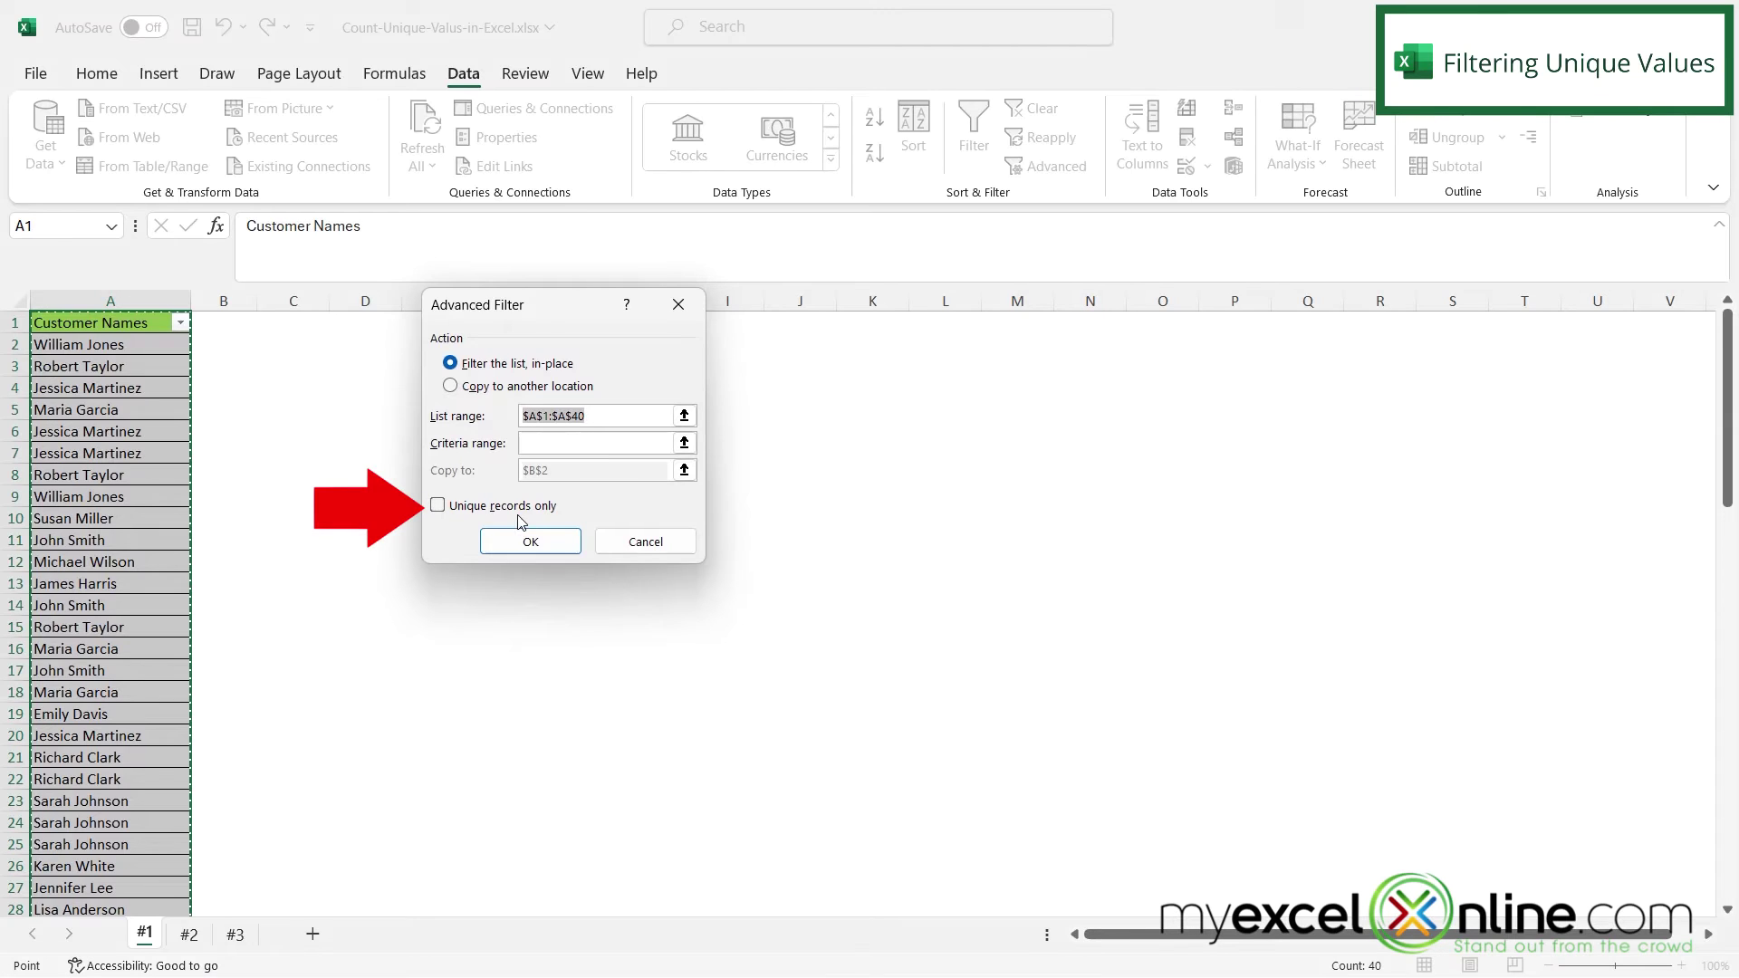
{"action": "left_click", "coordinate": [437, 506]}
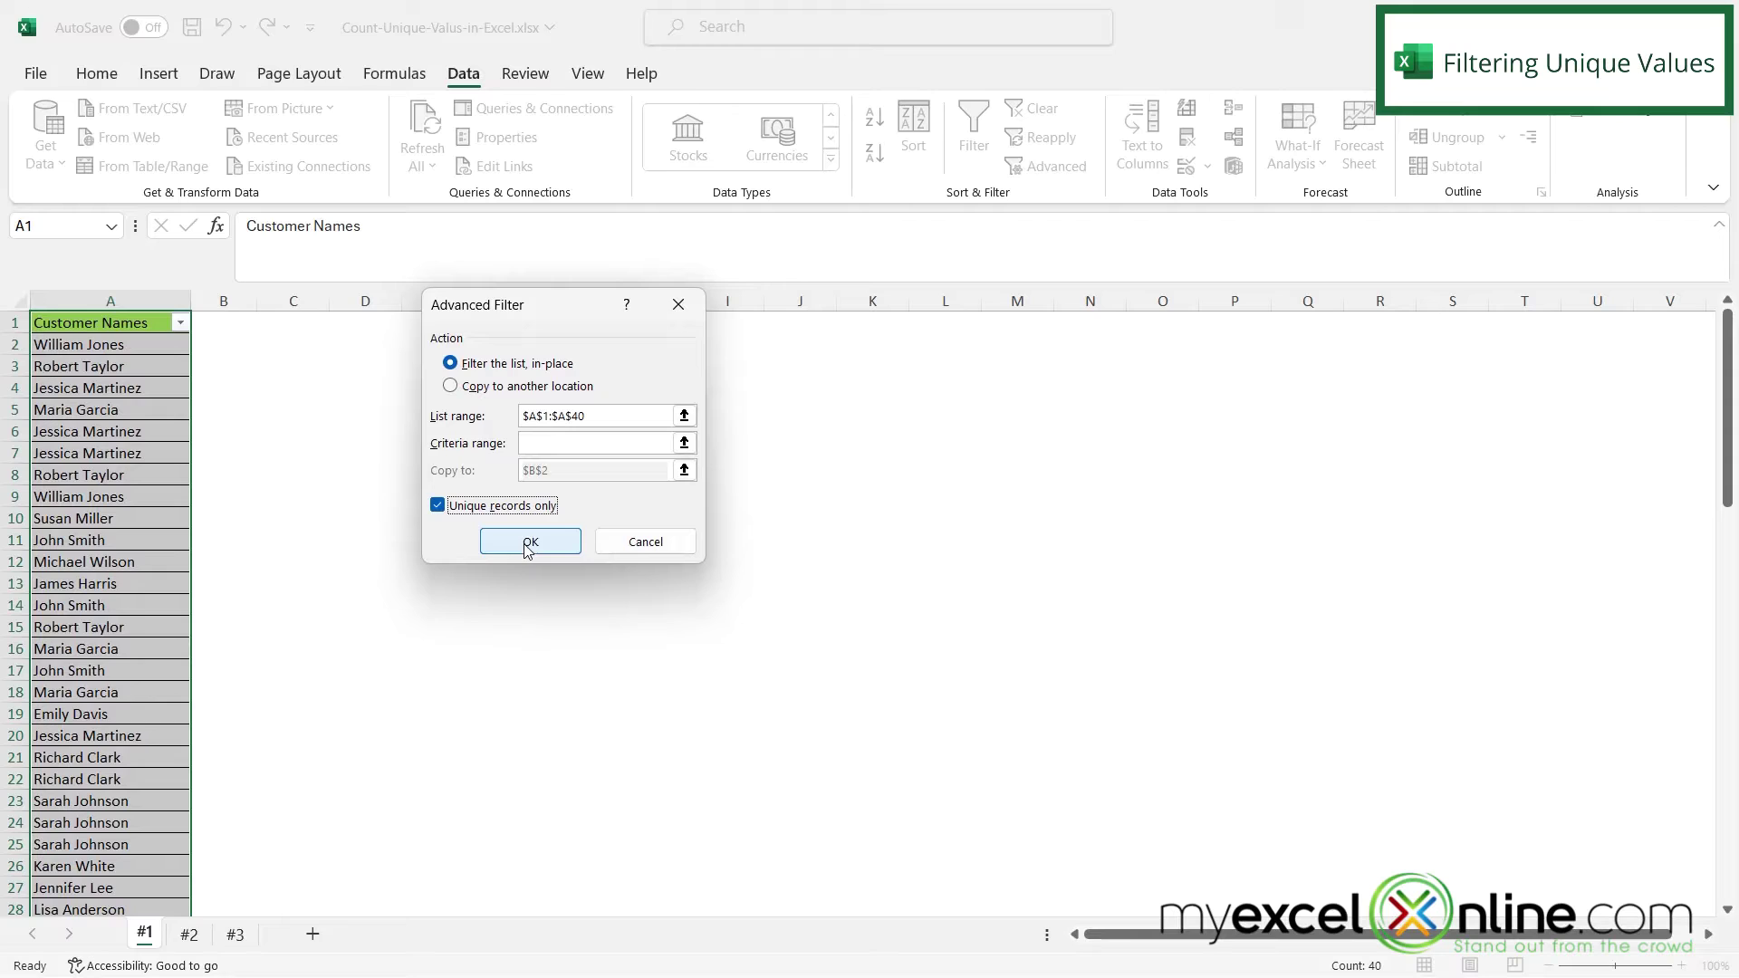
{"action": "left_click", "coordinate": [531, 542]}
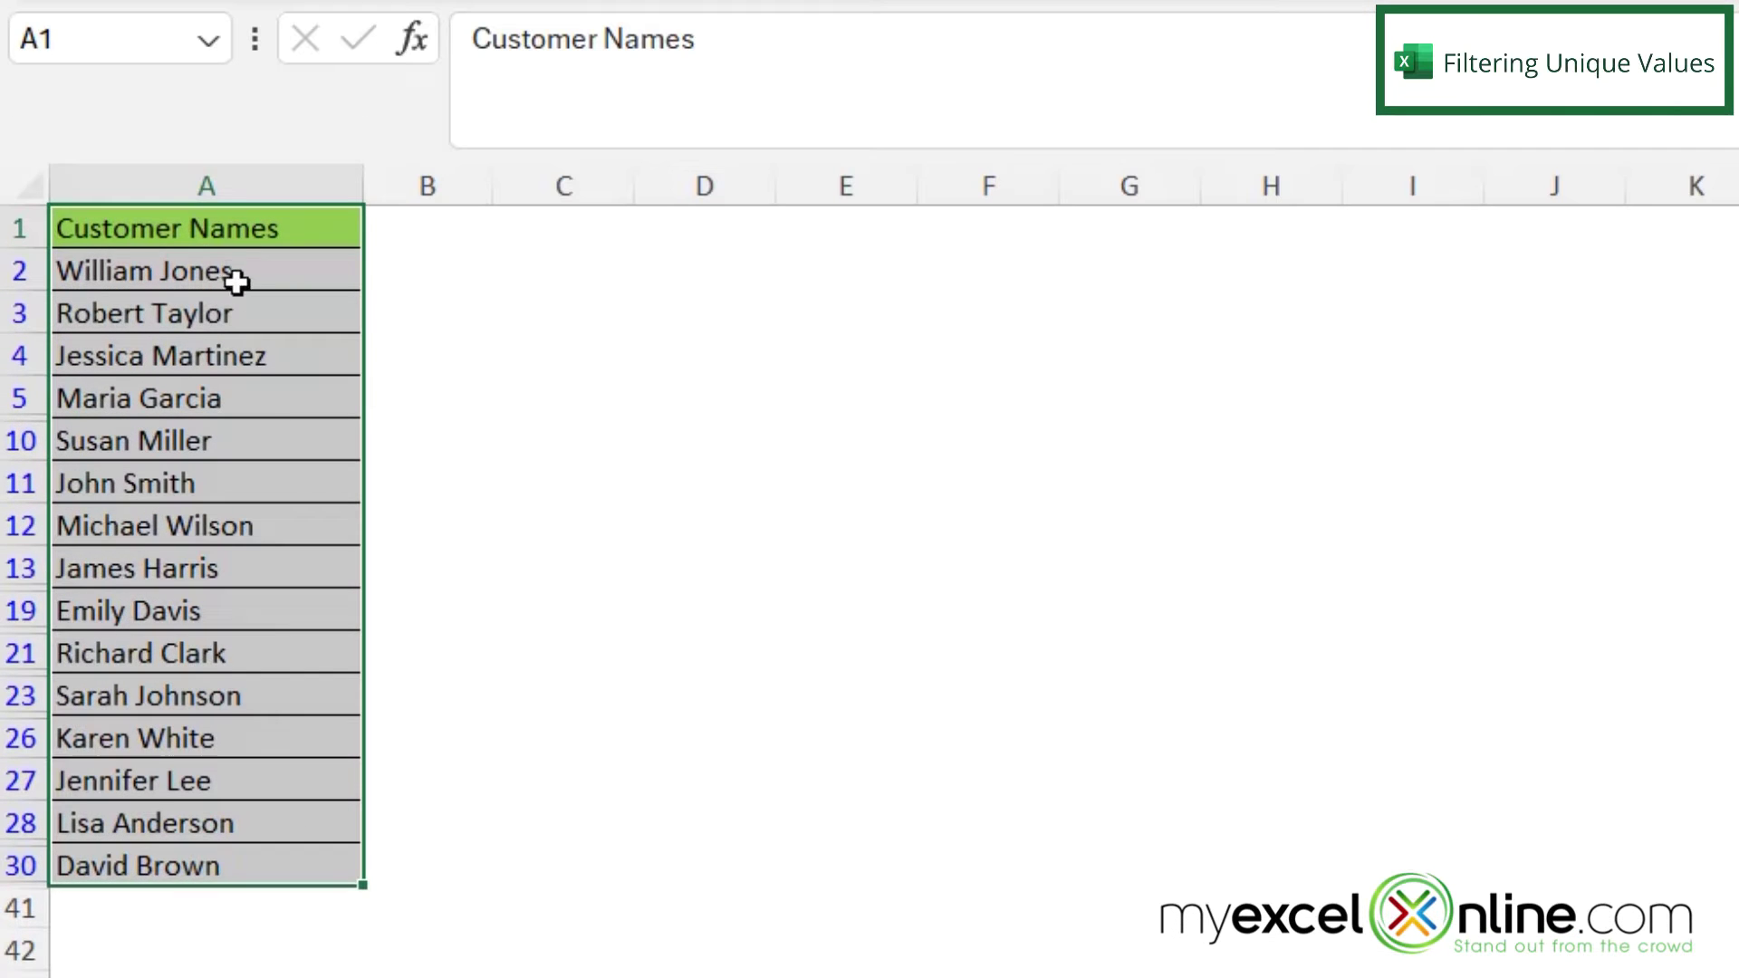
{"action": "left_click", "coordinate": [229, 947]}
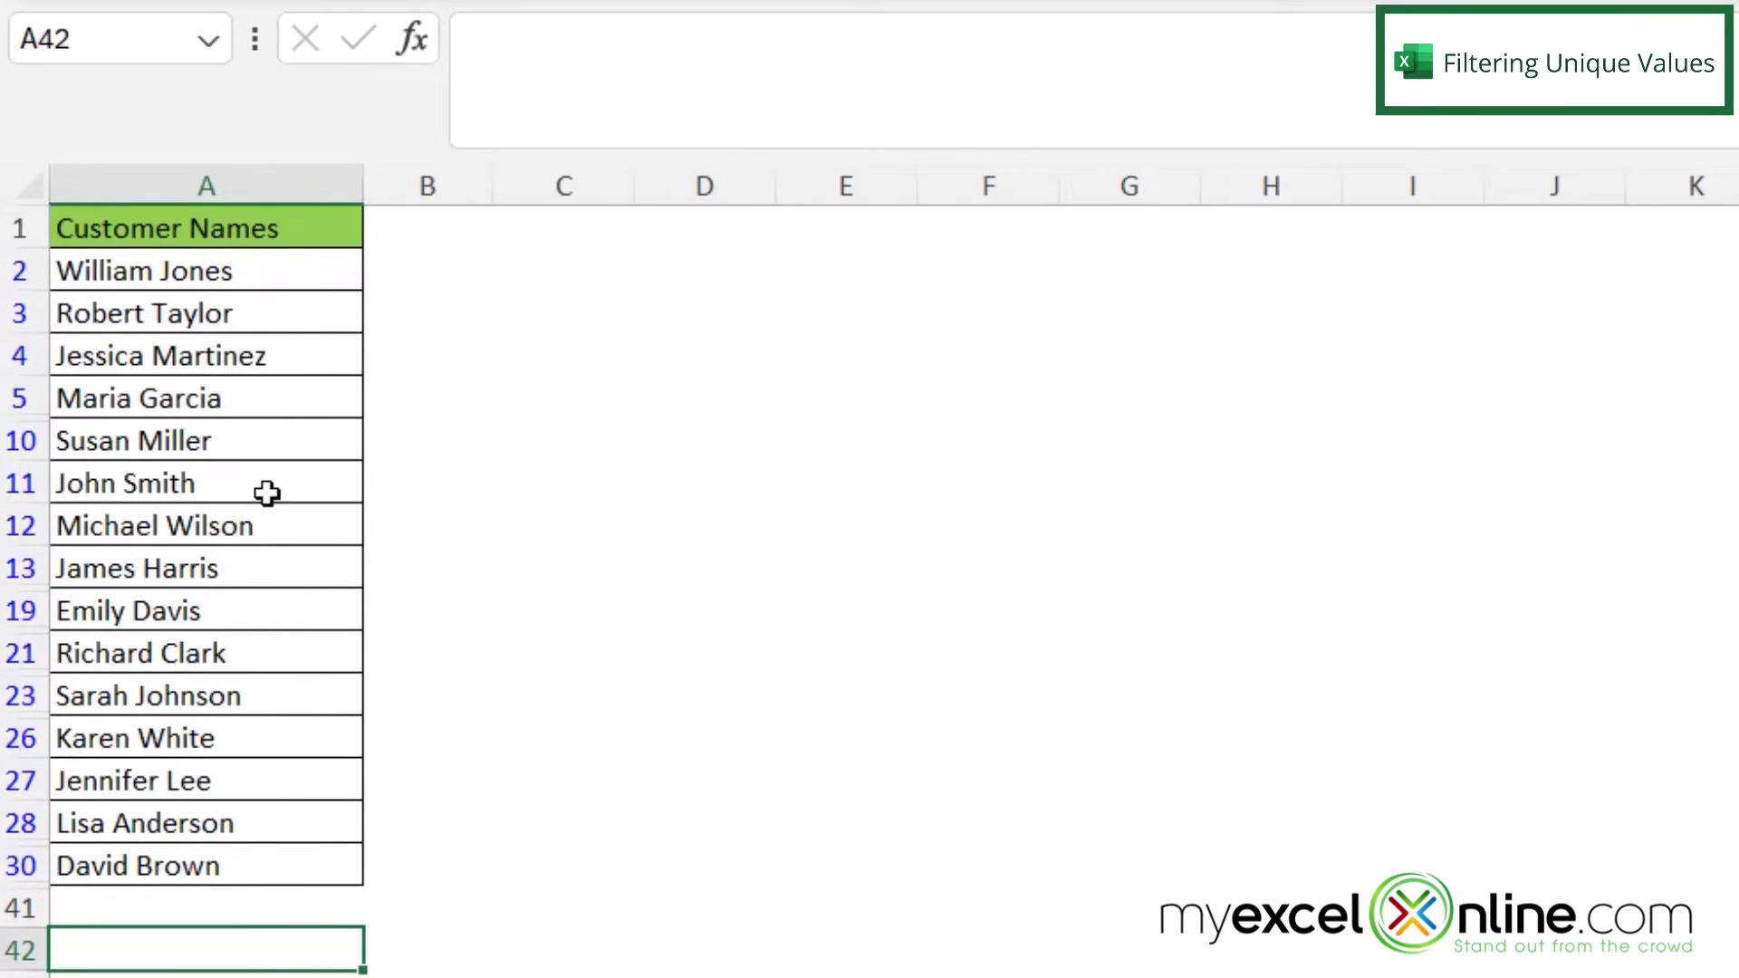
{"action": "key", "text": "ctrl+Home"}
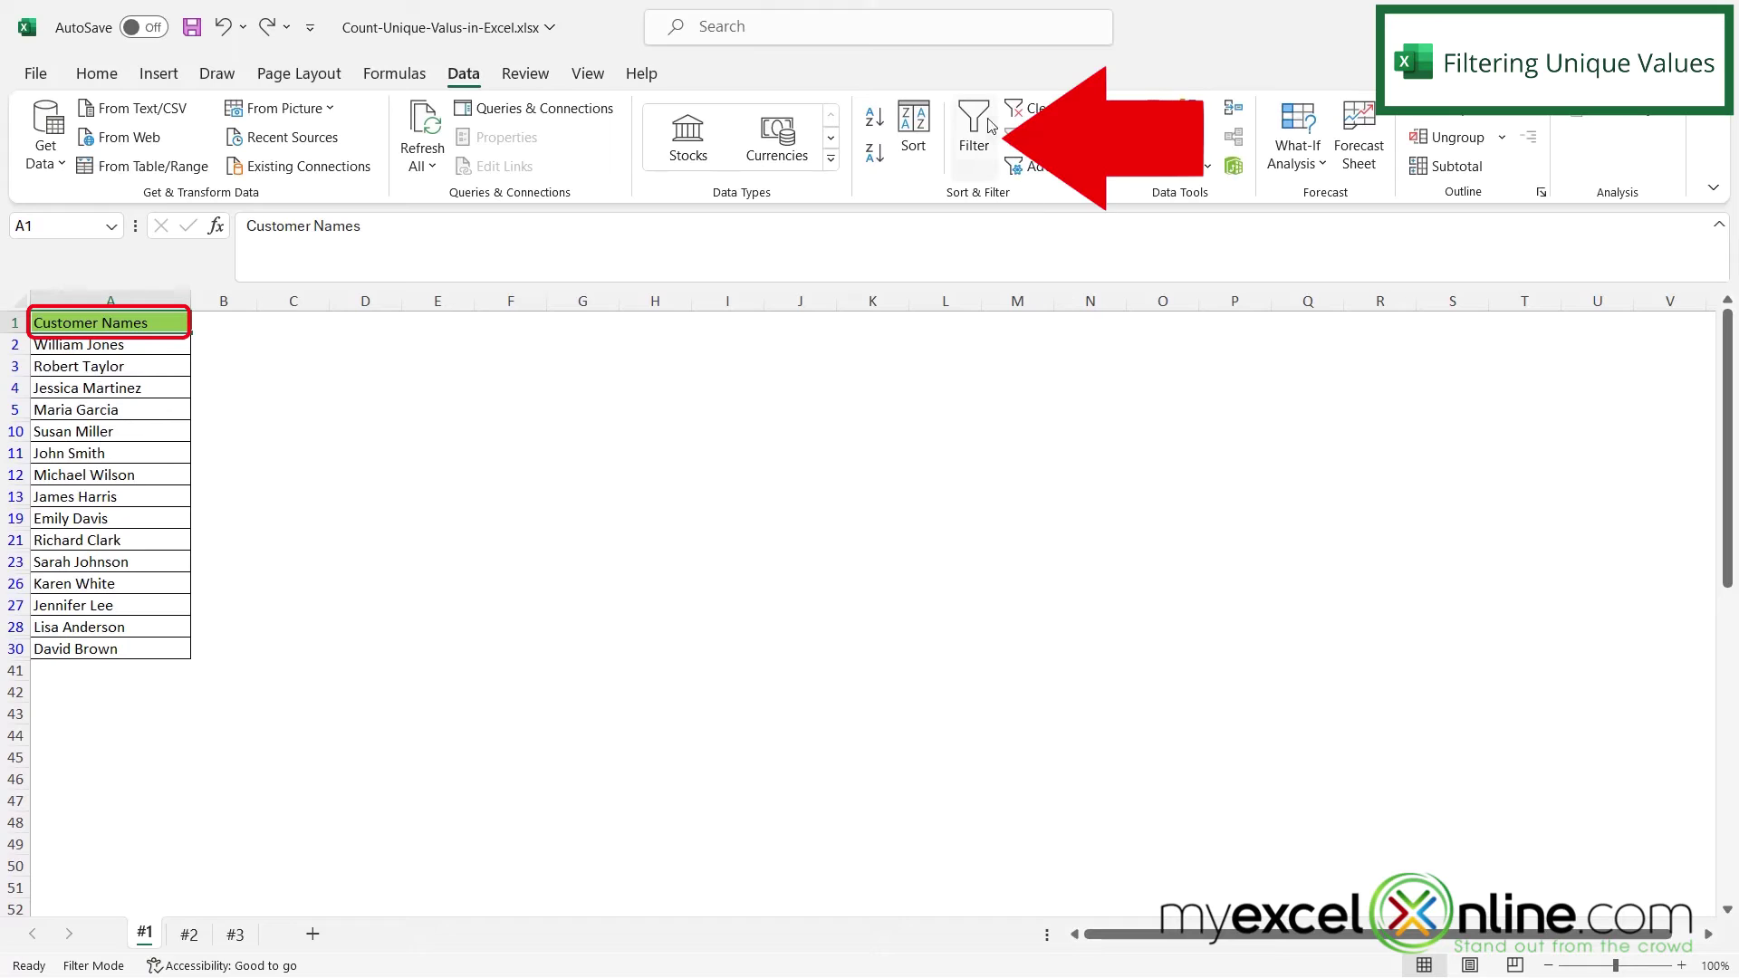
{"action": "left_click", "coordinate": [975, 128]}
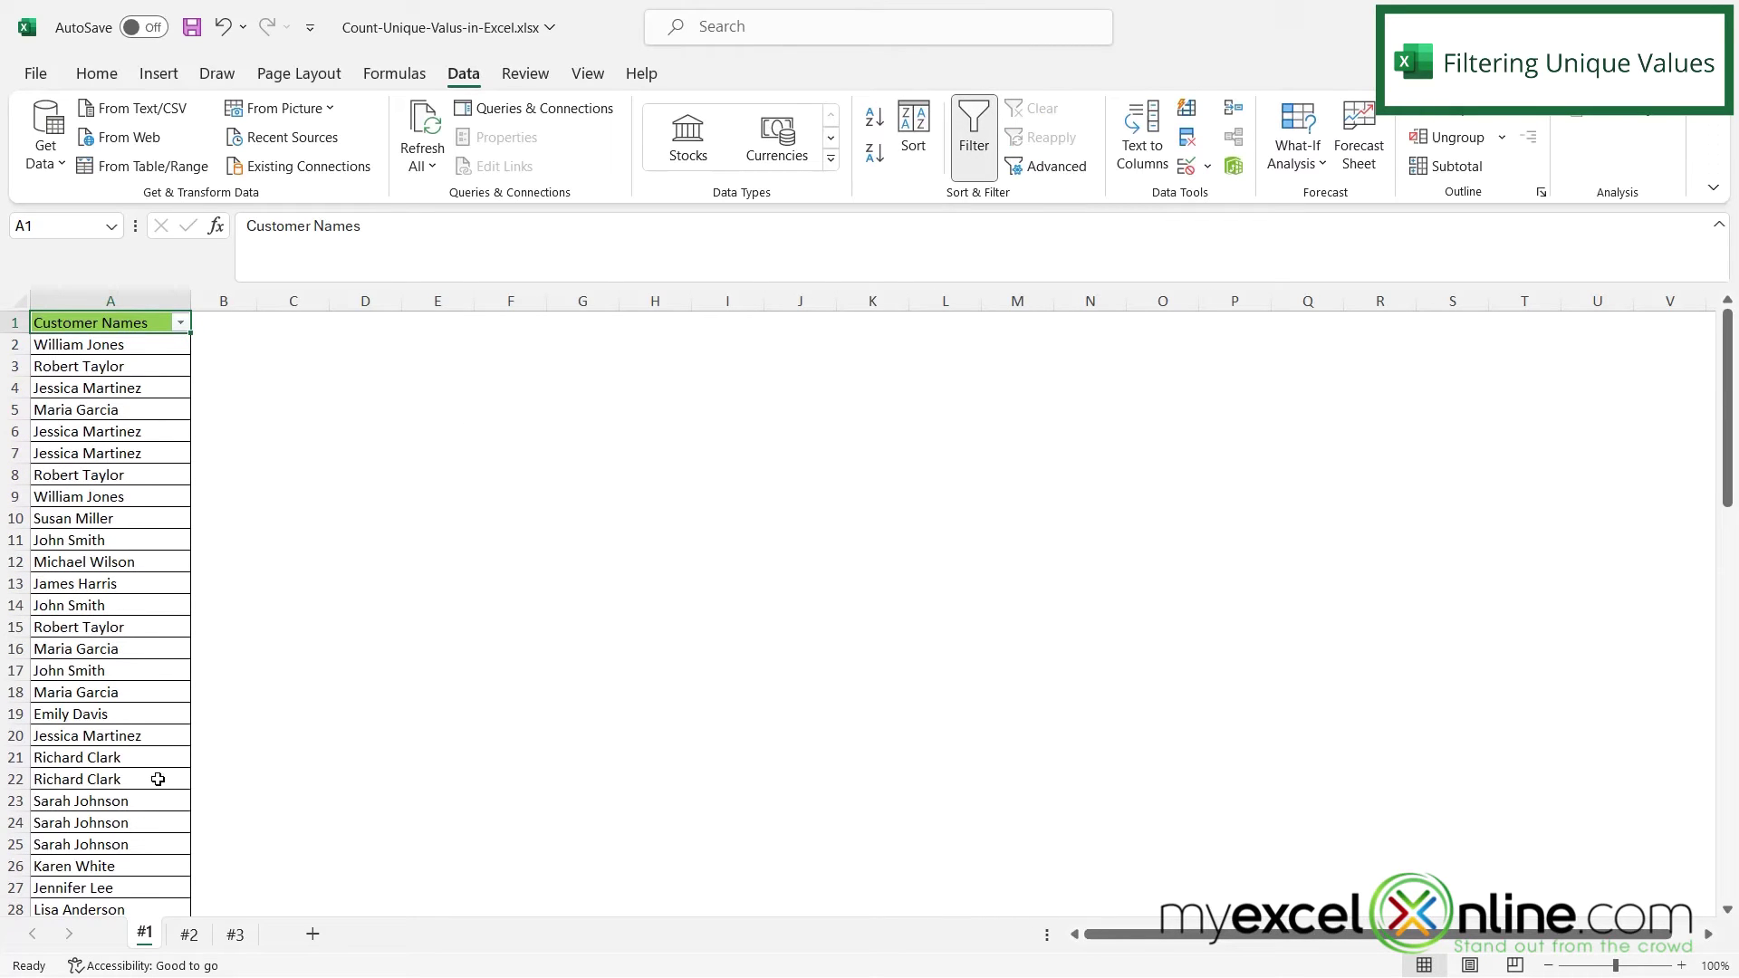
{"action": "scroll", "coordinate": [117, 808], "scroll_direction": "down", "scroll_amount": 3}
{"action": "scroll", "coordinate": [118, 807], "scroll_direction": "down", "scroll_amount": 1}
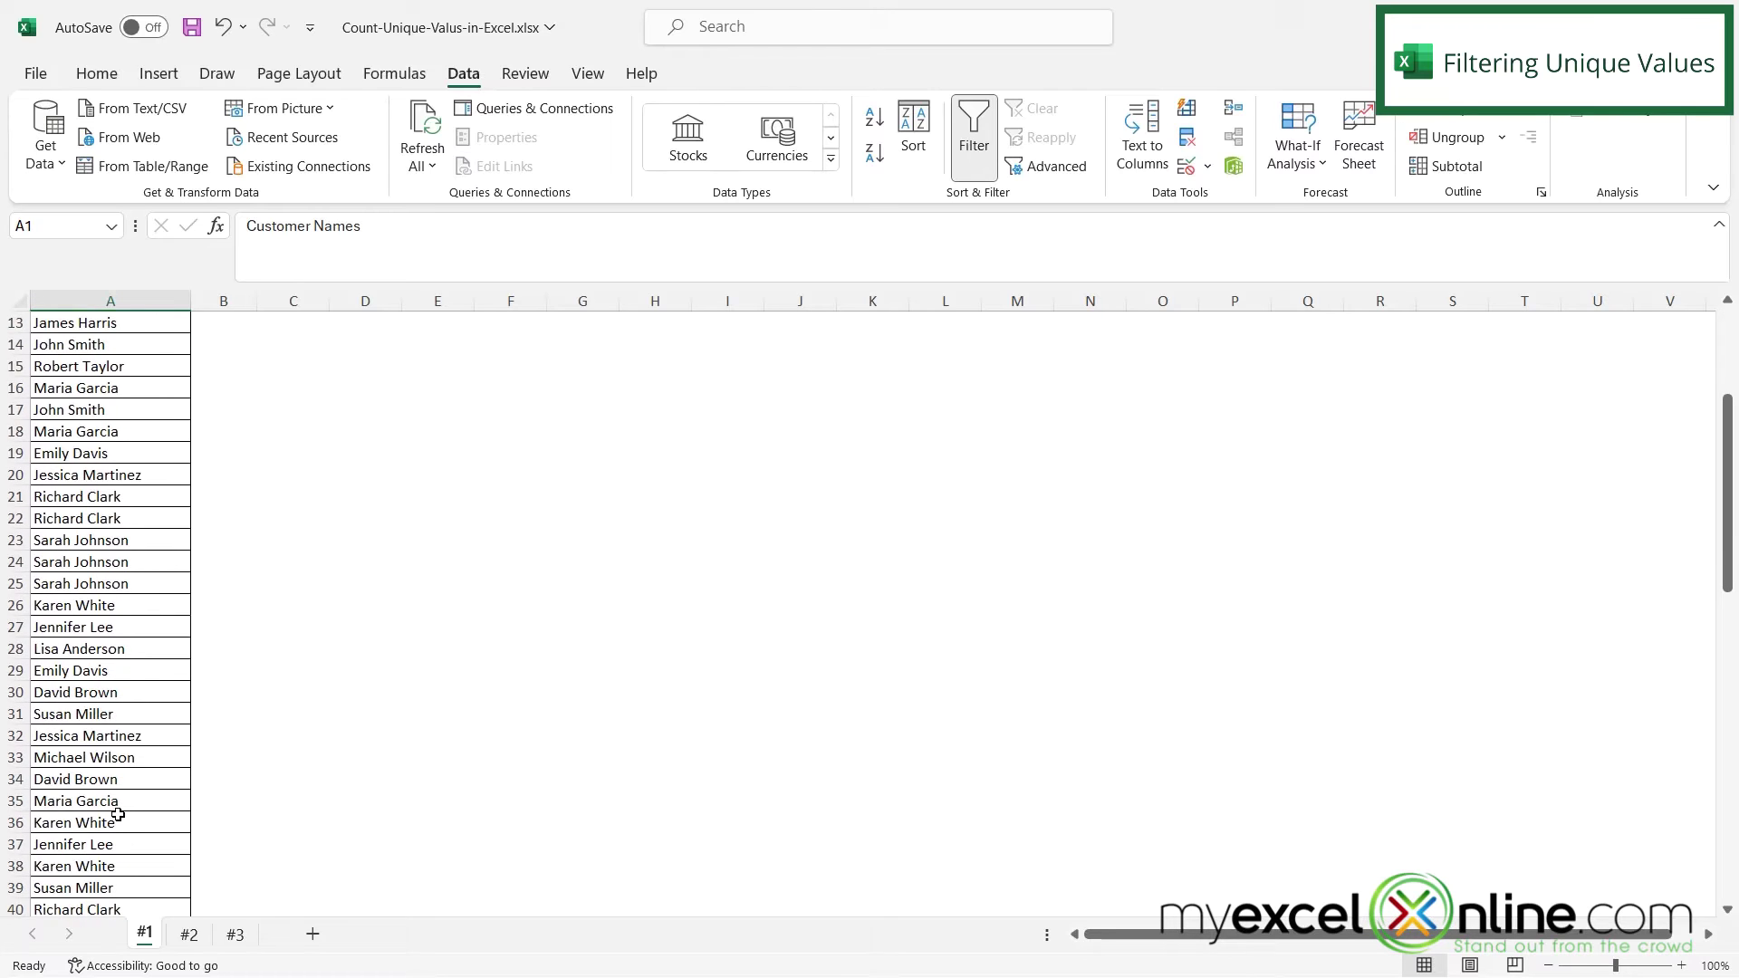
{"action": "scroll", "coordinate": [117, 808], "scroll_direction": "up", "scroll_amount": 4}
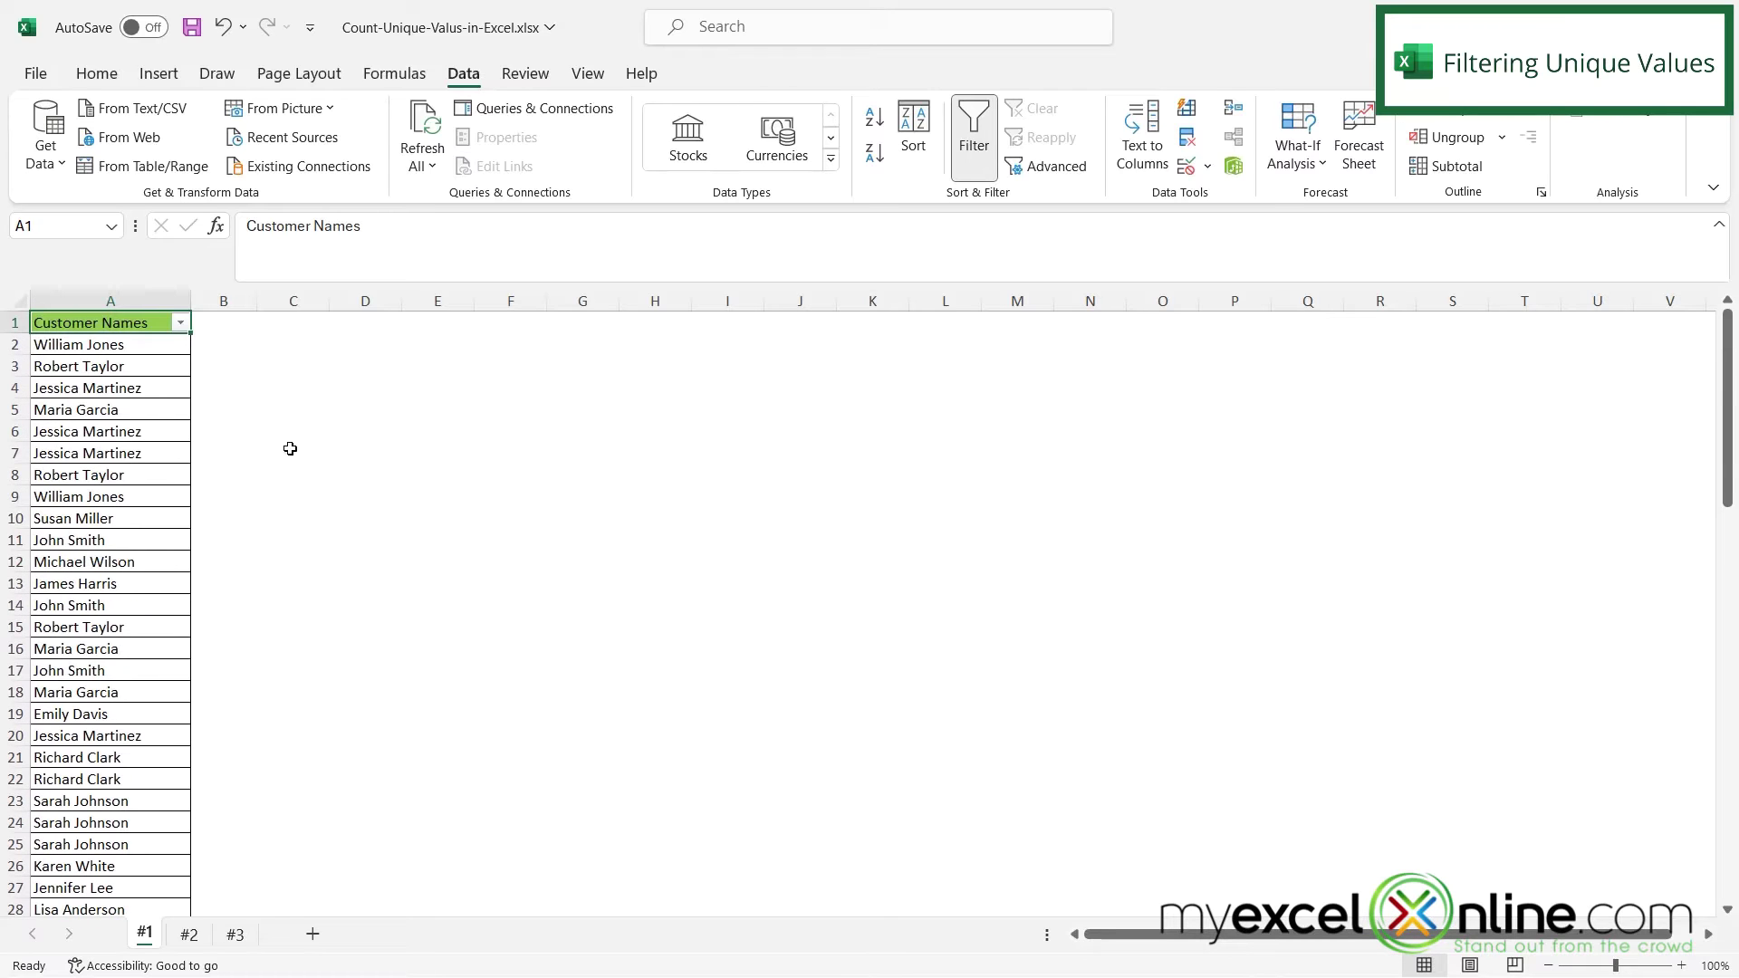
{"action": "left_click", "coordinate": [1047, 169]}
{"action": "left_click", "coordinate": [438, 508]}
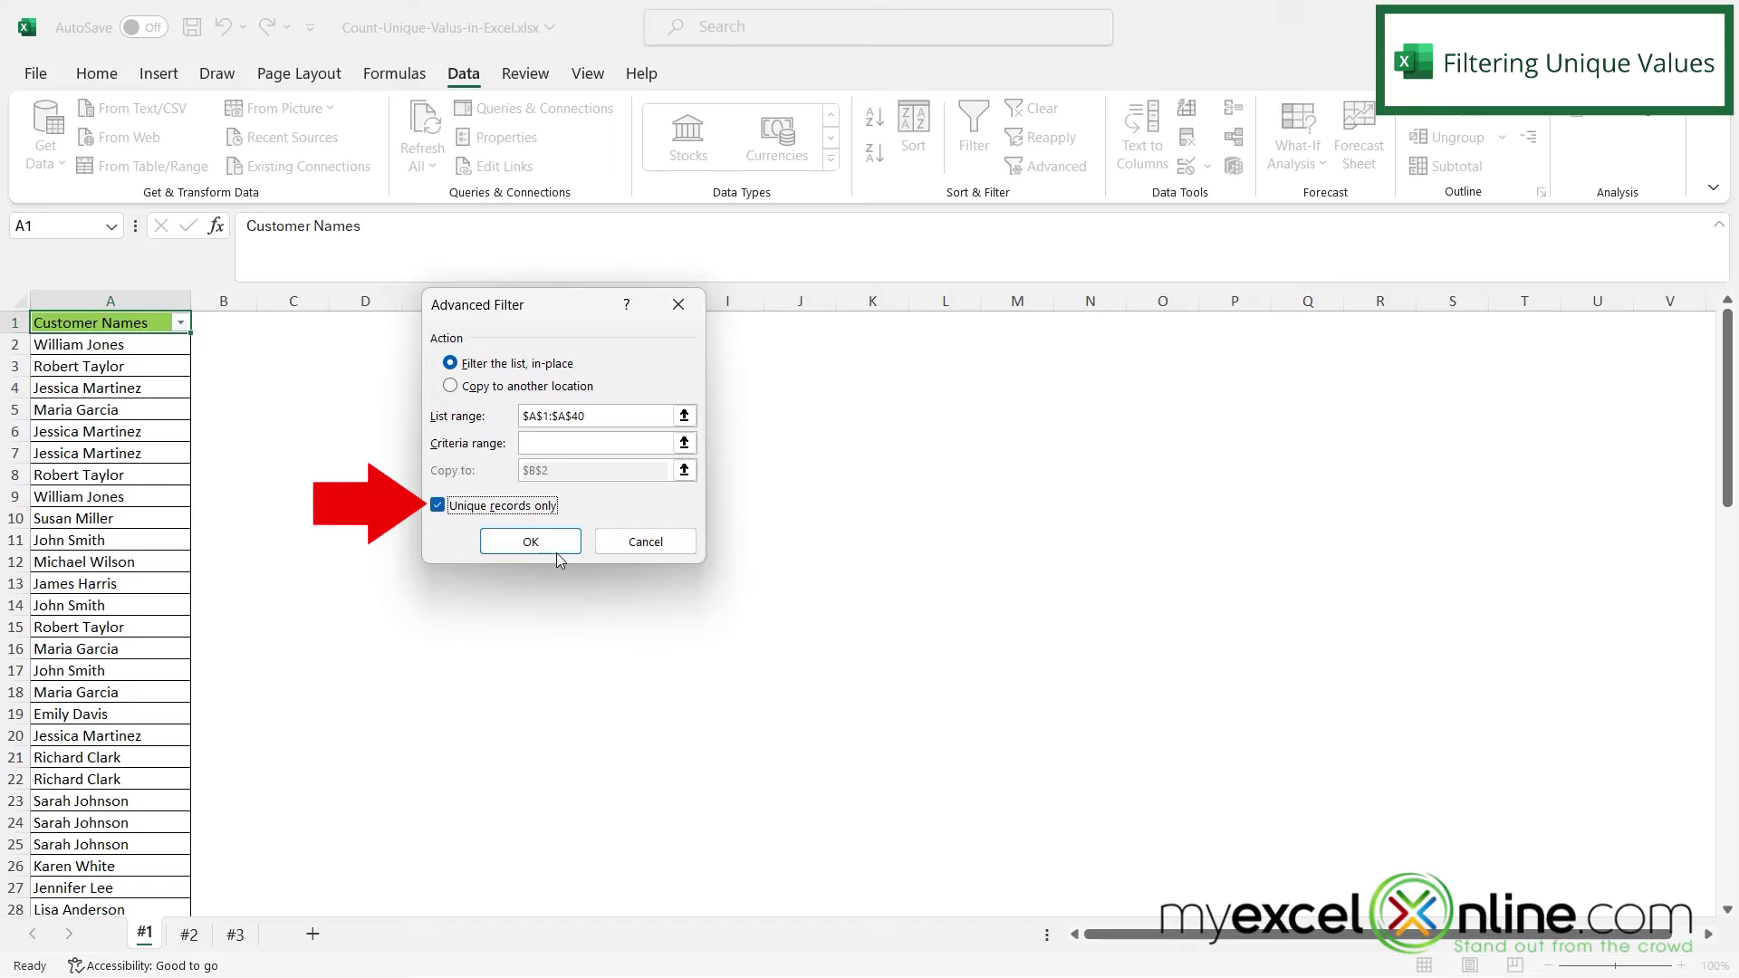
{"action": "left_click", "coordinate": [539, 542]}
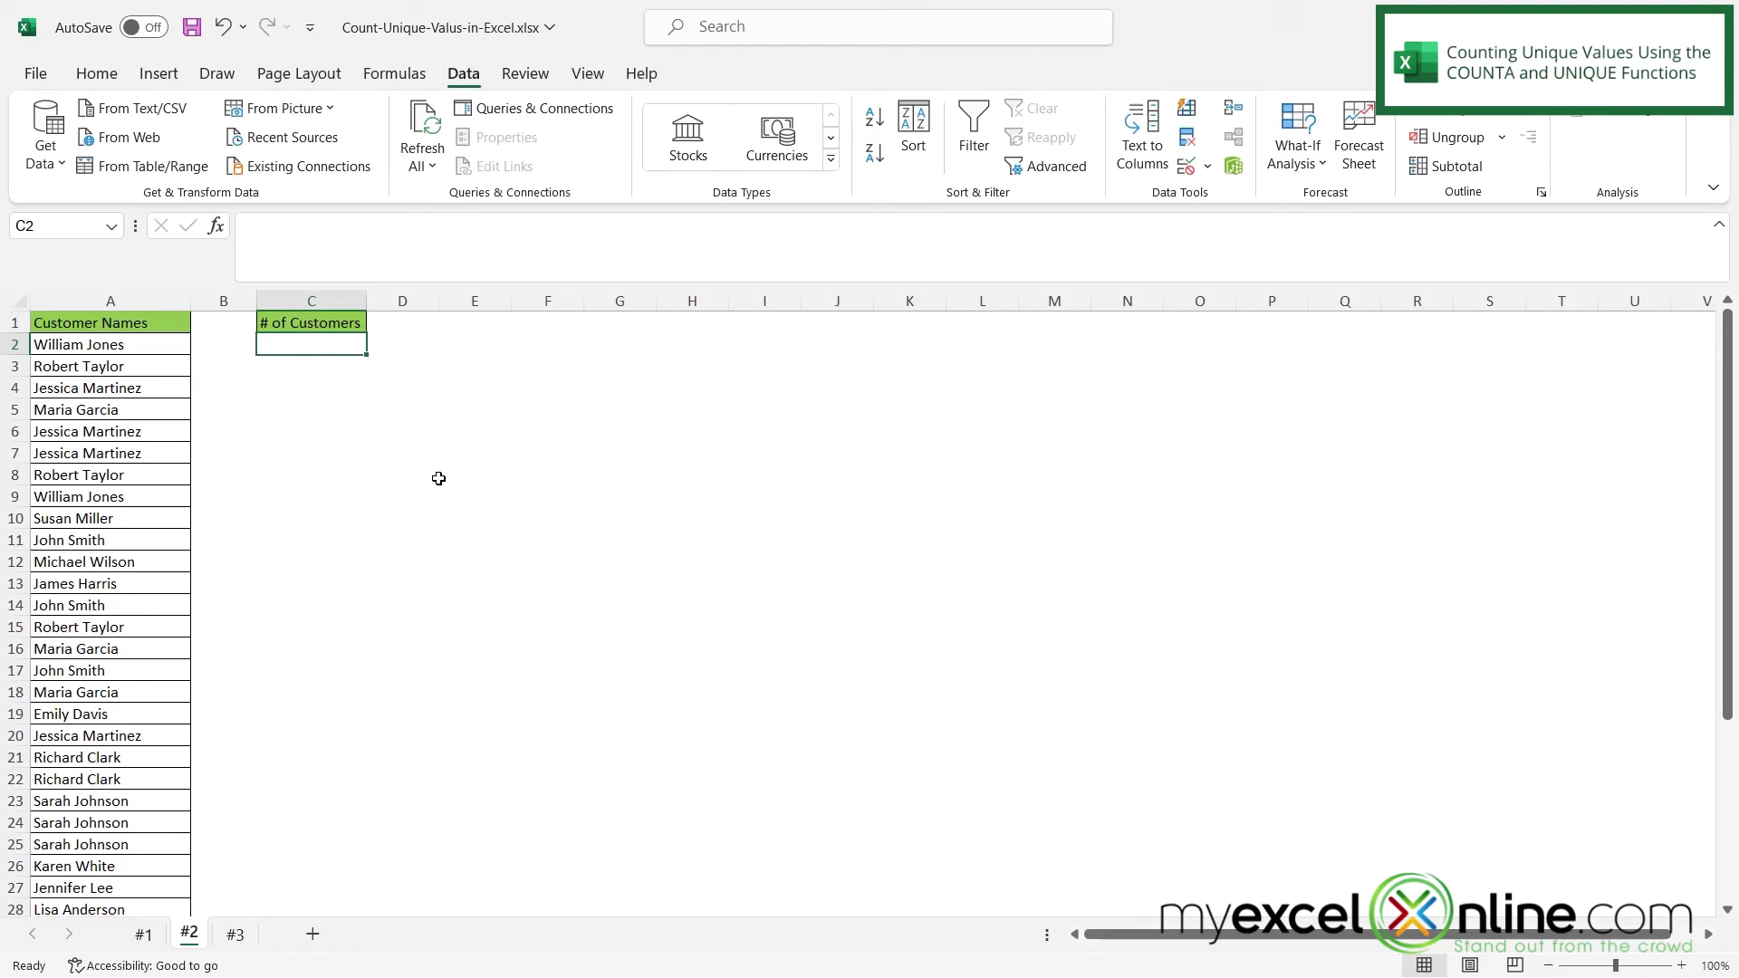
{"action": "type", "text": "=count"}
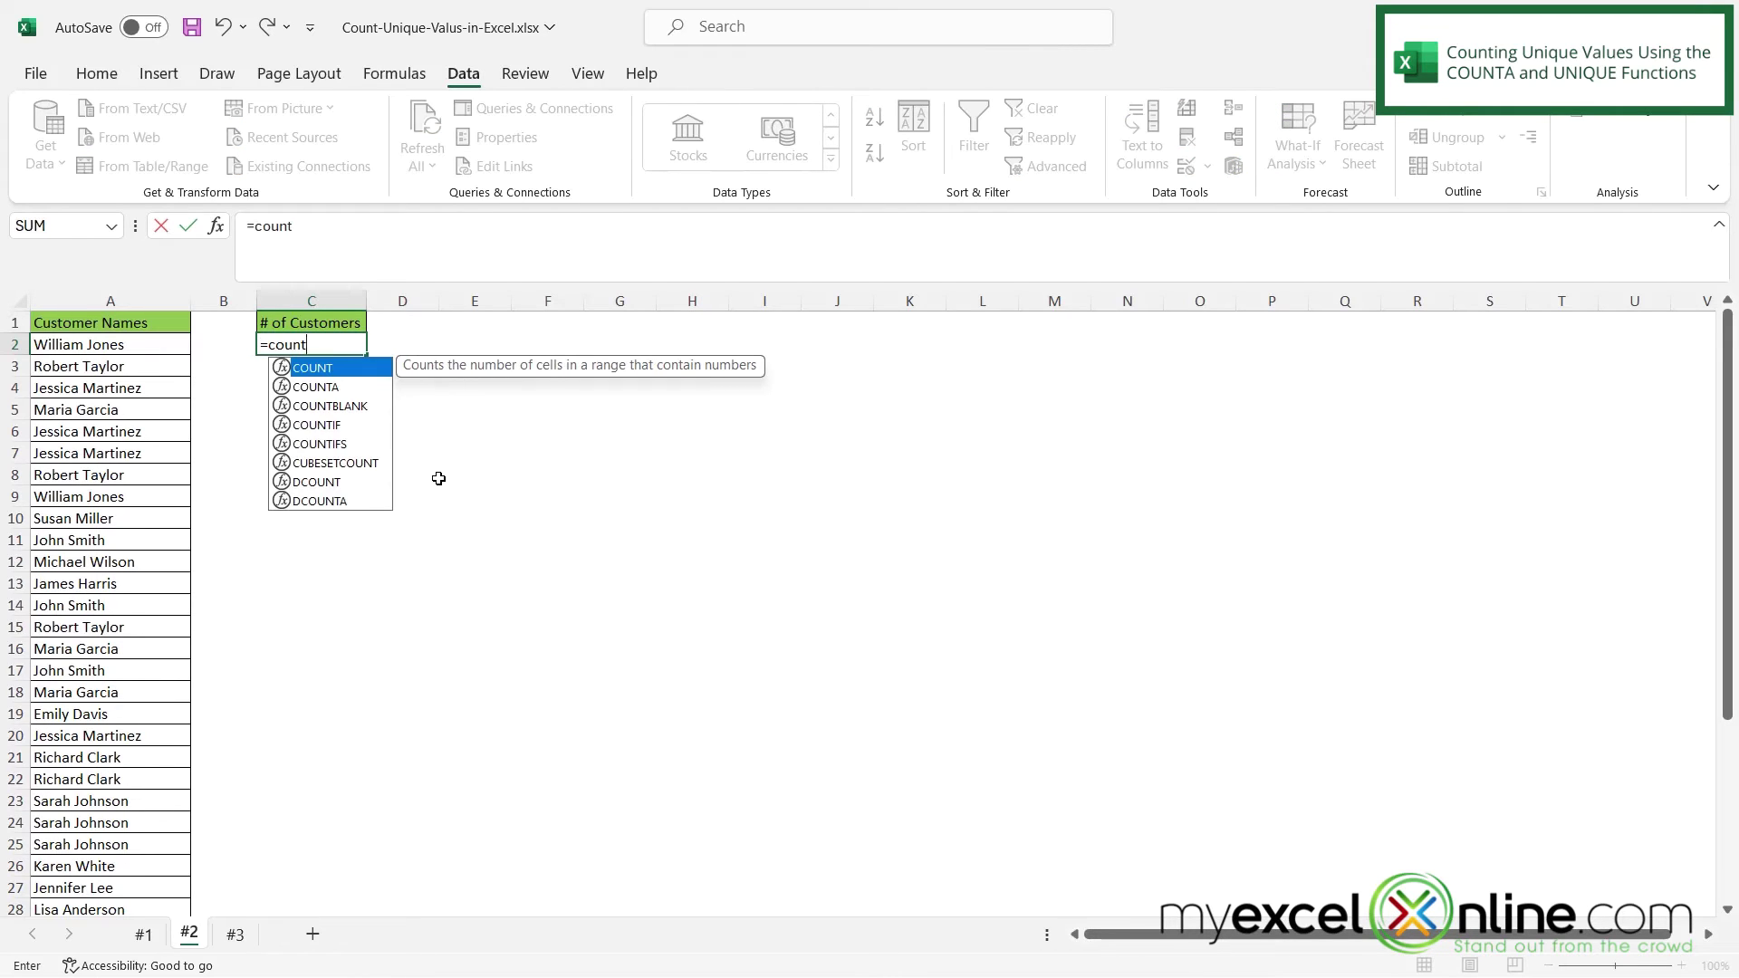
{"action": "type", "text": "a("}
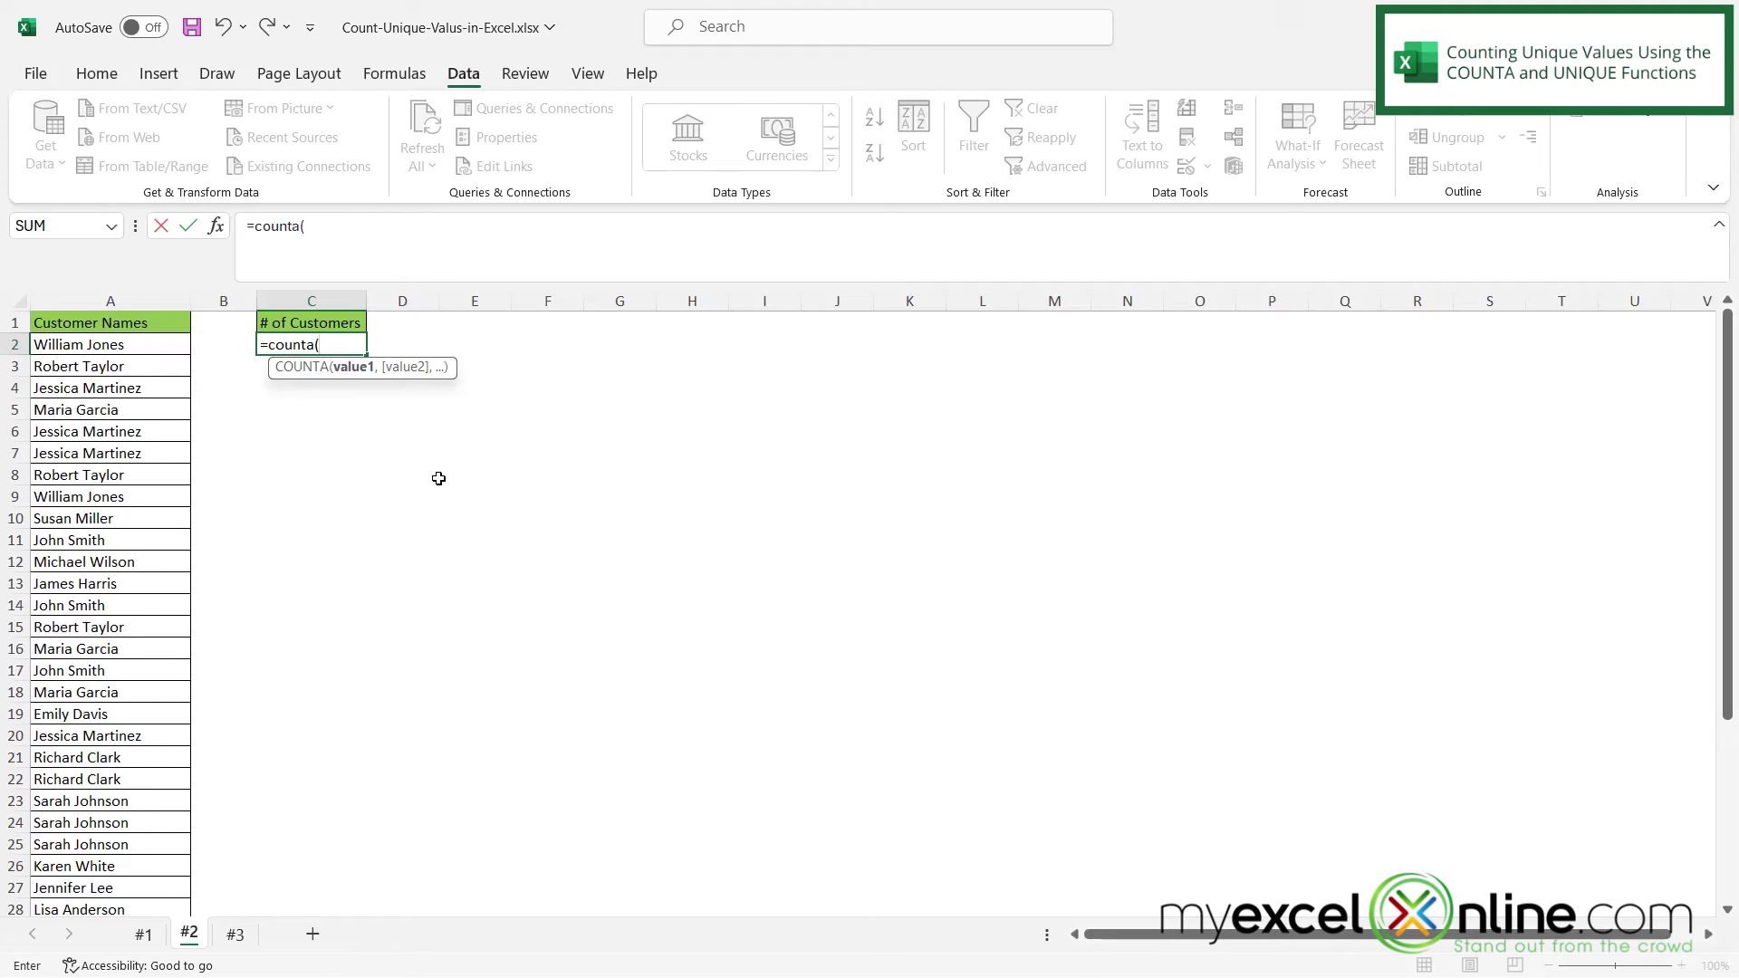
{"action": "type", "text": "un"}
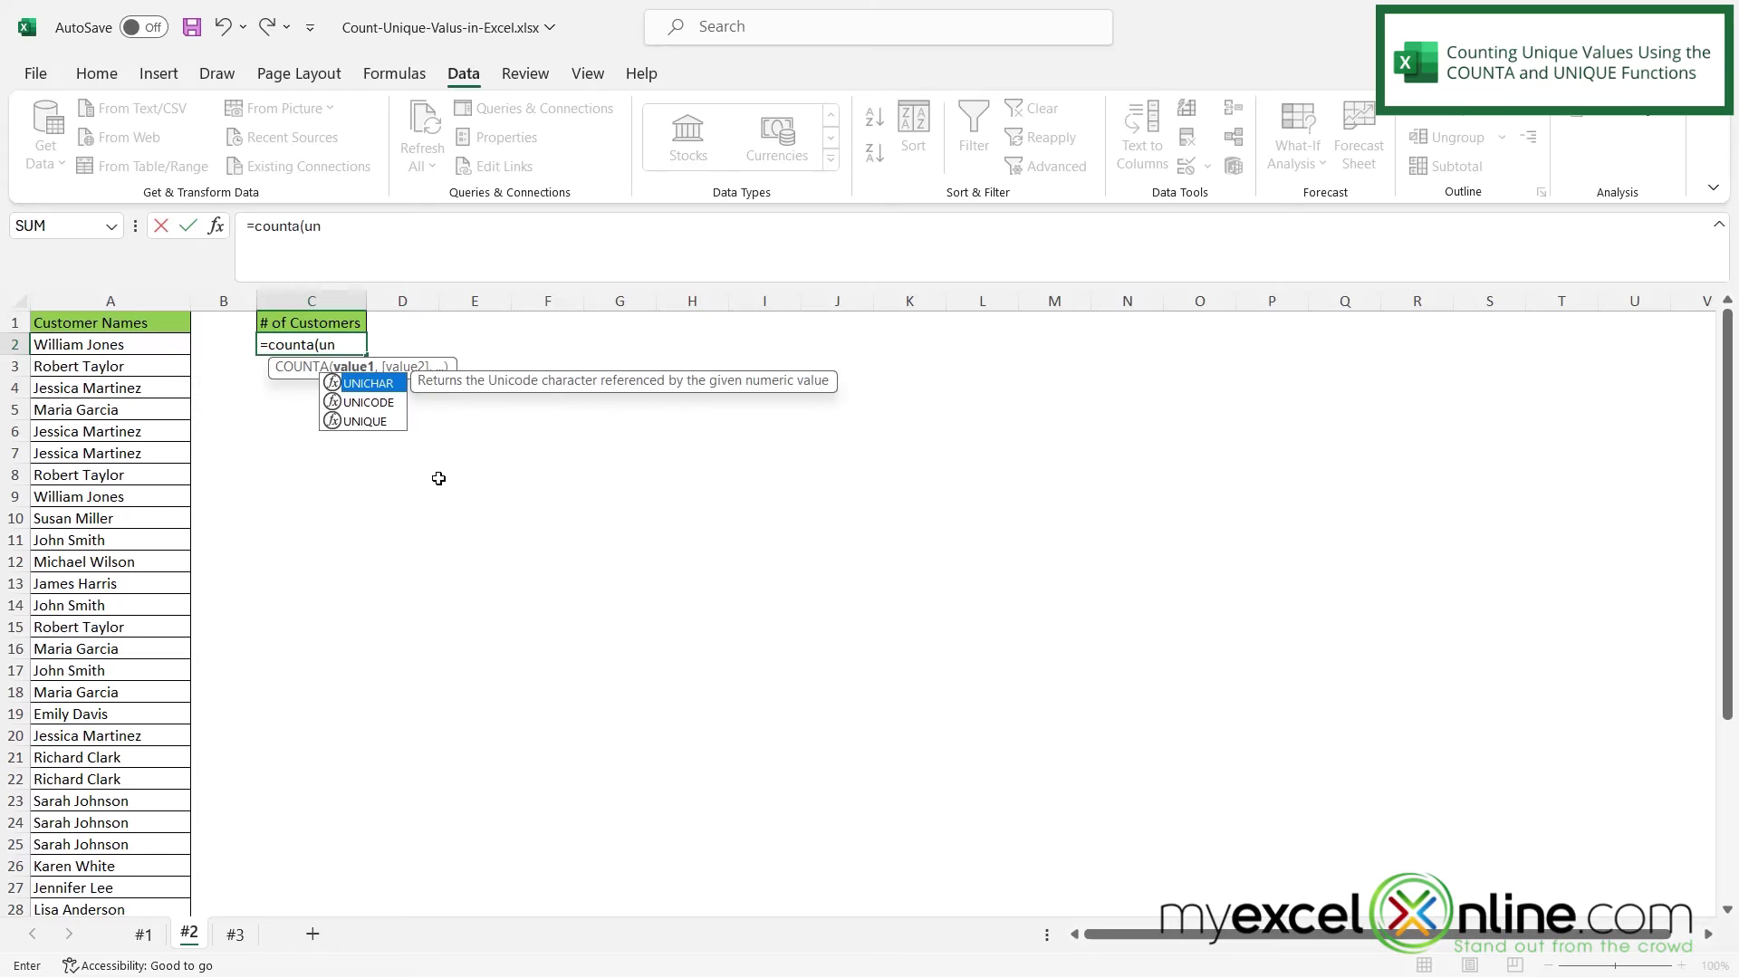
{"action": "type", "text": "ique("}
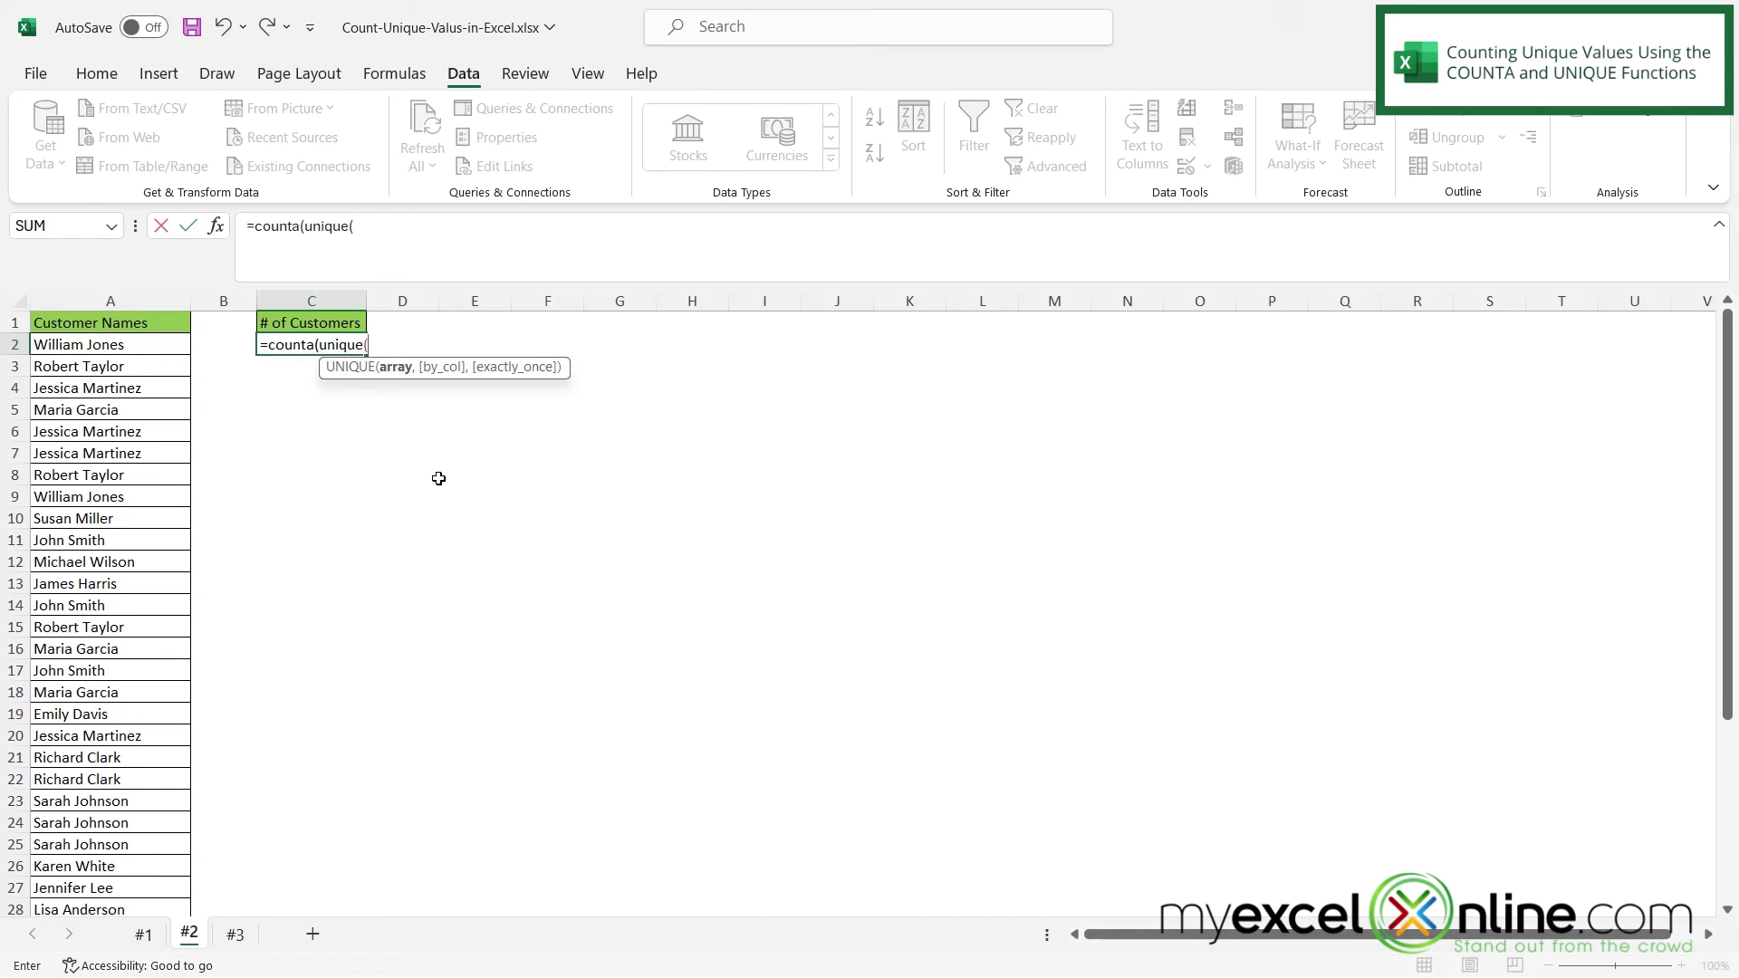
Enter =COUNTA(UNIQUE(A2:A40)) in C2, which returns 15.
{"action": "left_click", "coordinate": [123, 347]}
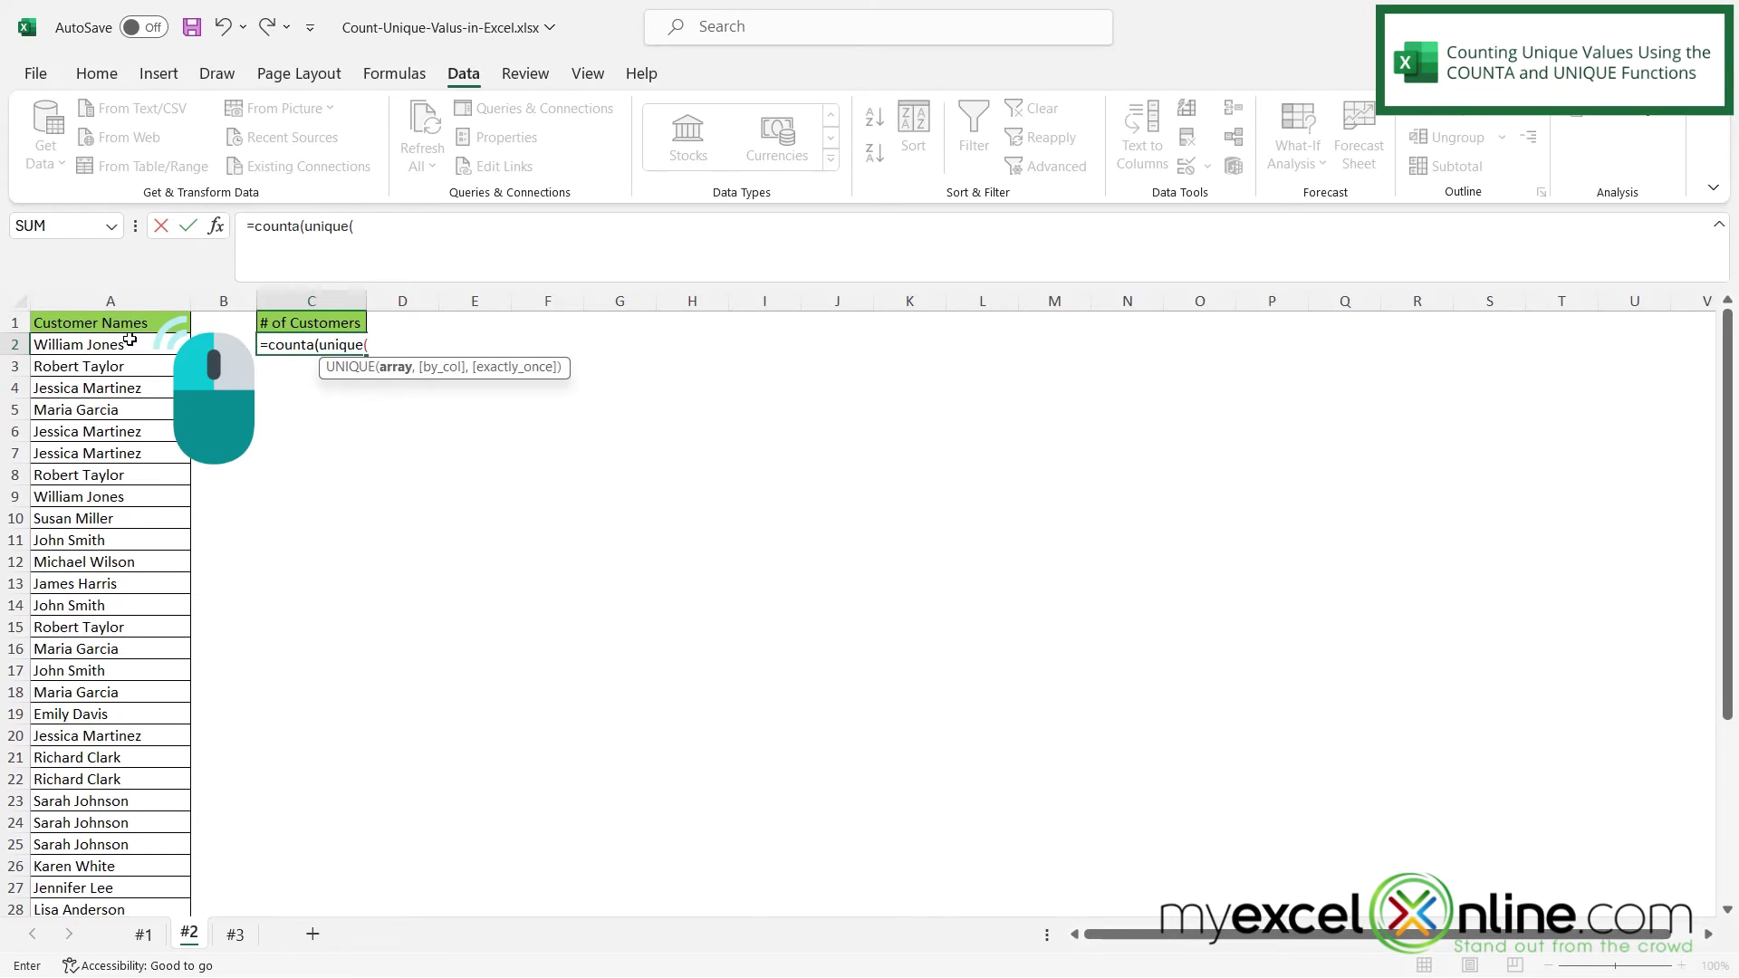
{"action": "left_click_drag", "start_coordinate": [125, 346], "coordinate": [108, 970]}
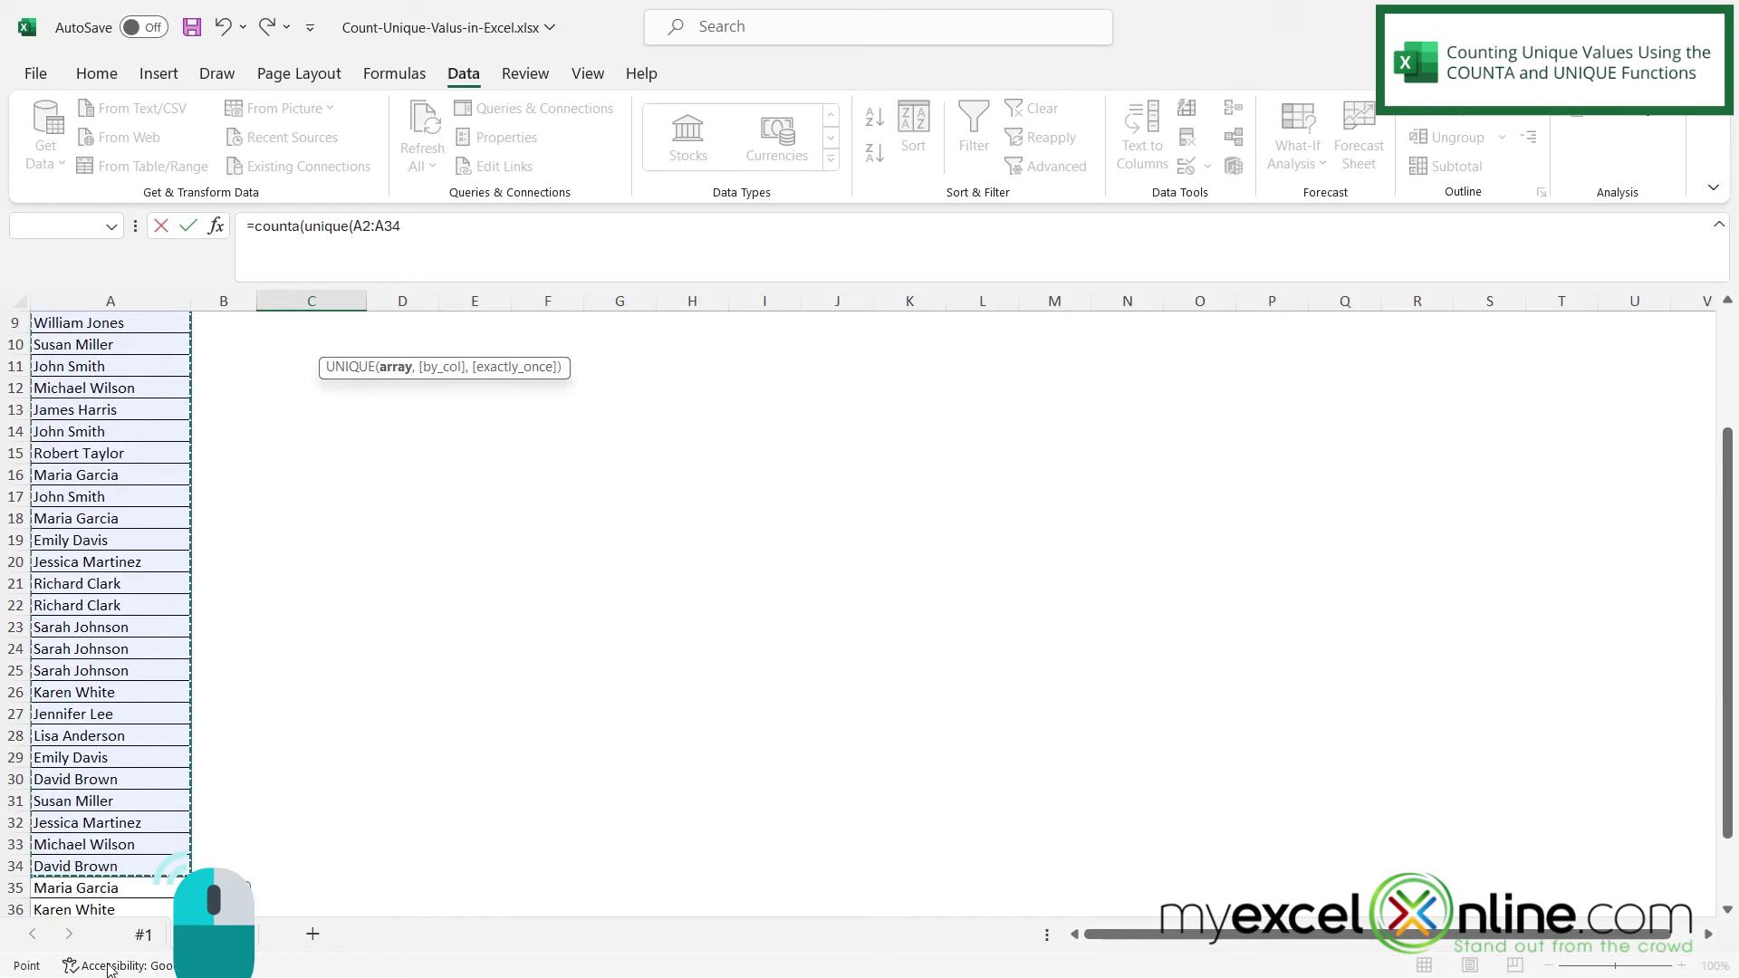
{"action": "left_click_drag", "start_coordinate": [108, 971], "coordinate": [81, 870]}
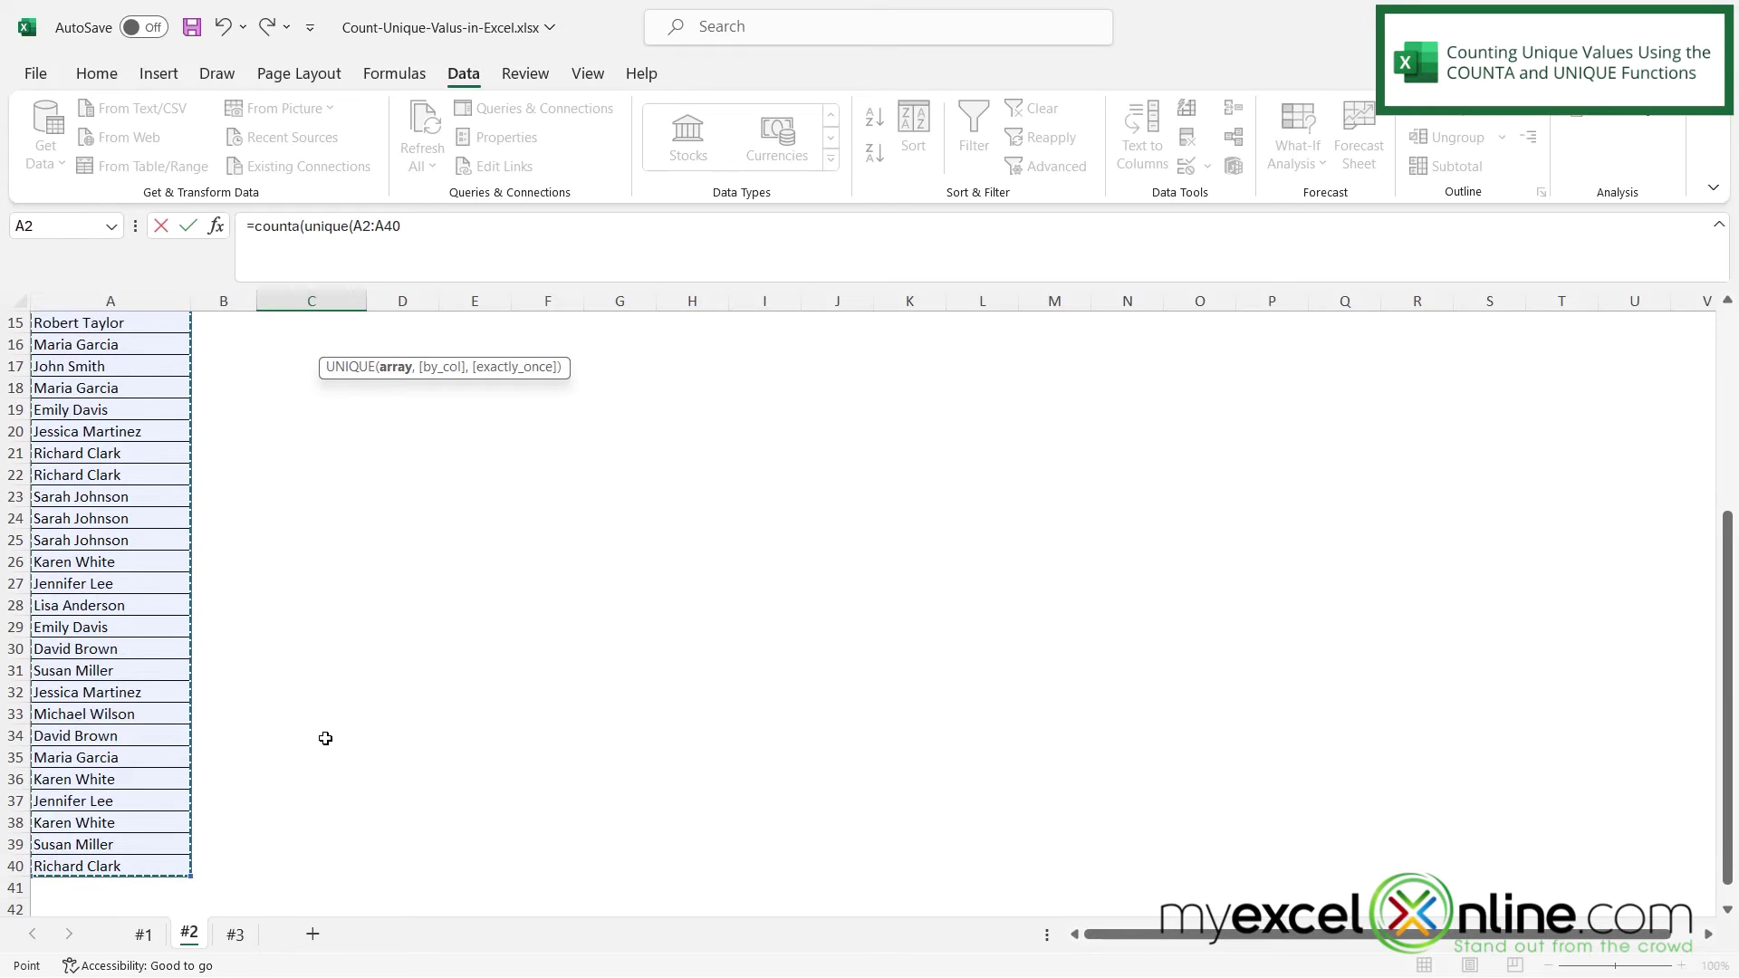
{"action": "scroll", "coordinate": [338, 738], "scroll_direction": "up", "scroll_amount": 5}
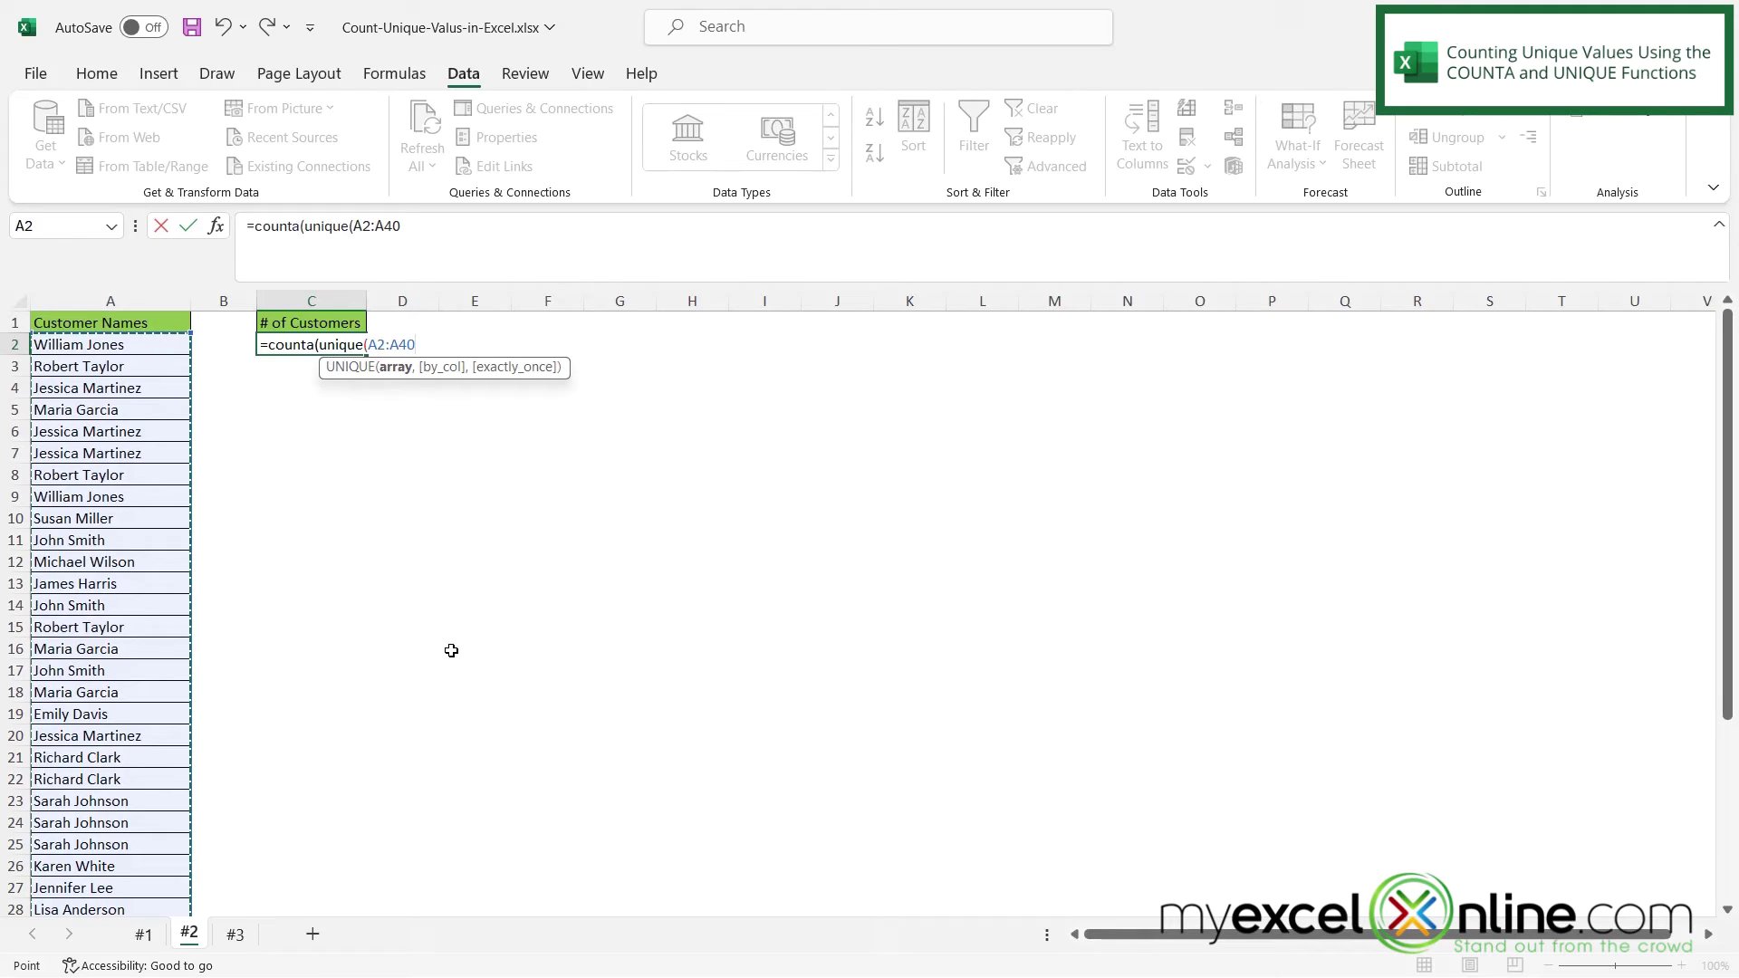
{"action": "type", "text": ")"}
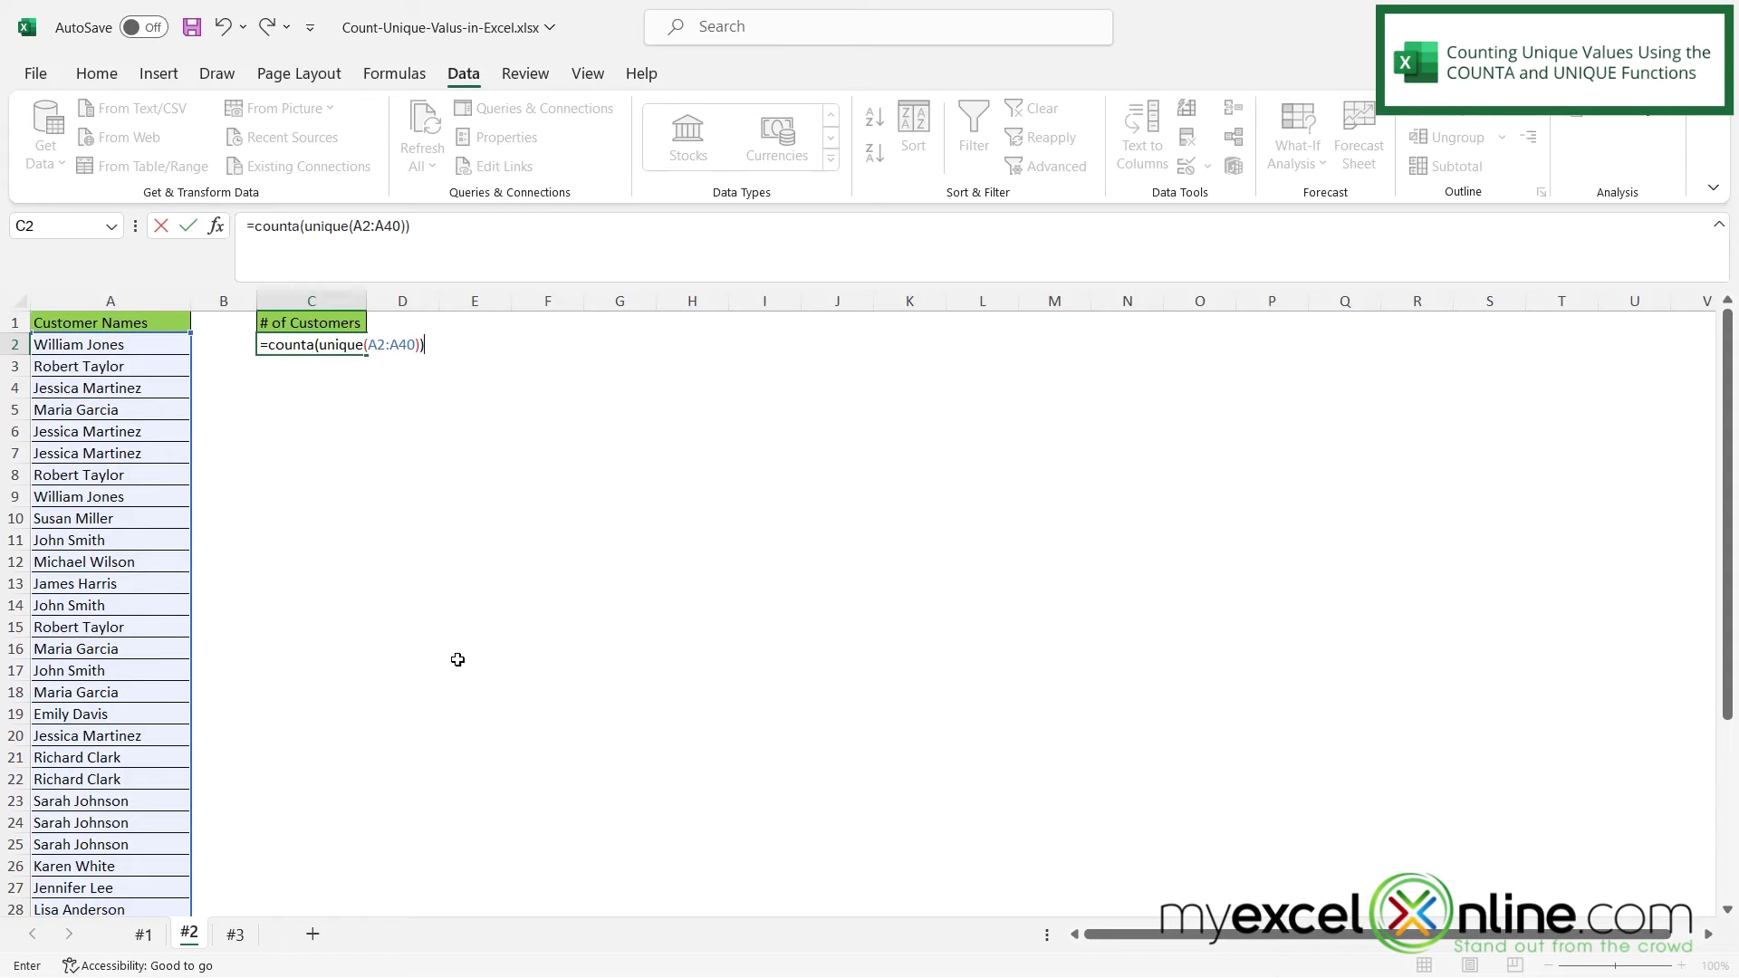
{"action": "key", "text": "Return"}
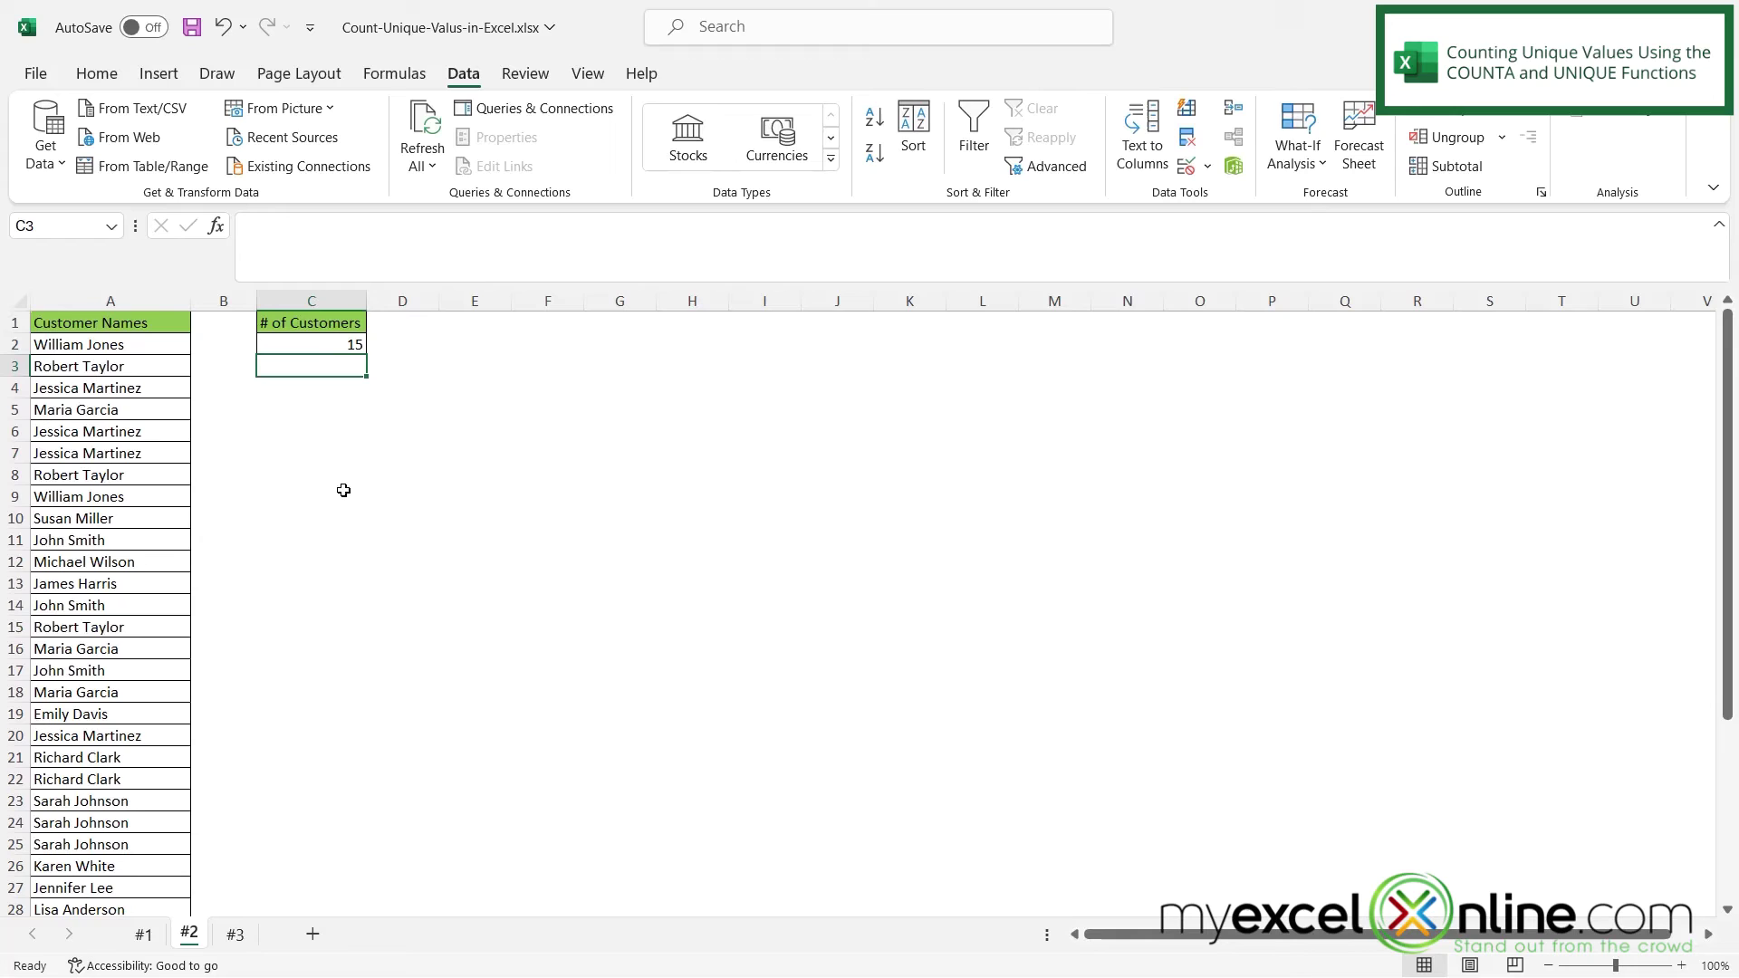
Return to sheet #1 and jump to the last name in the filtered list.
{"action": "left_click", "coordinate": [146, 936]}
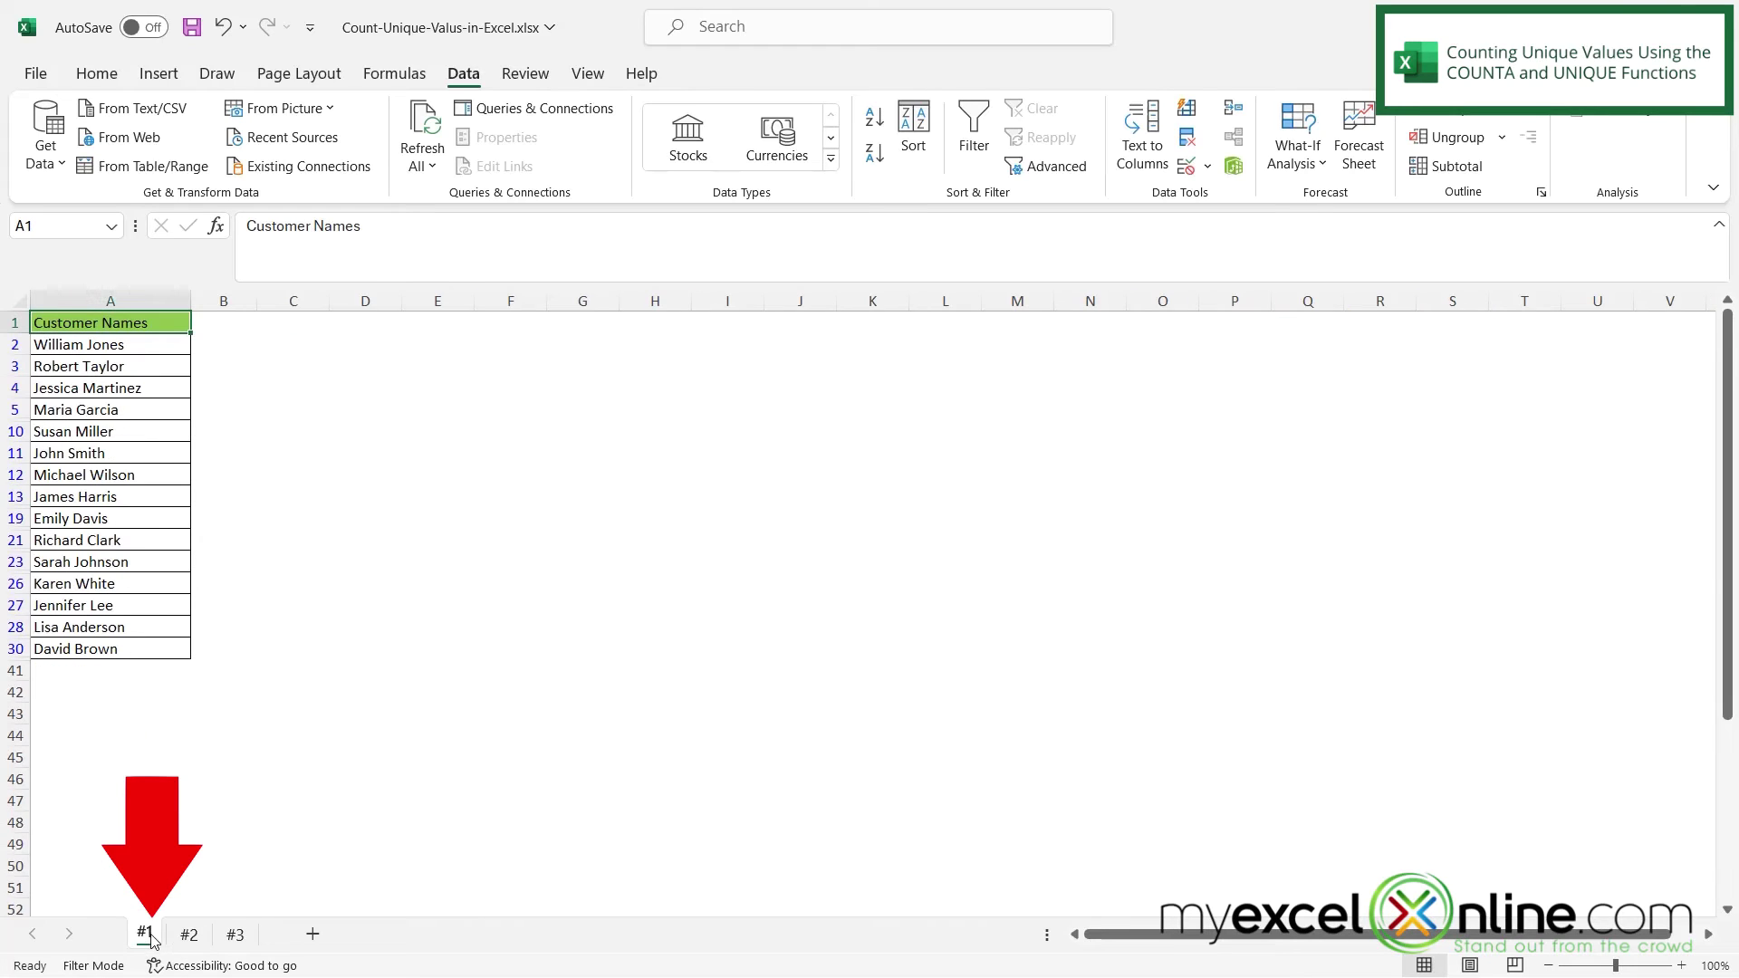
{"action": "key", "text": "ctrl+Down"}
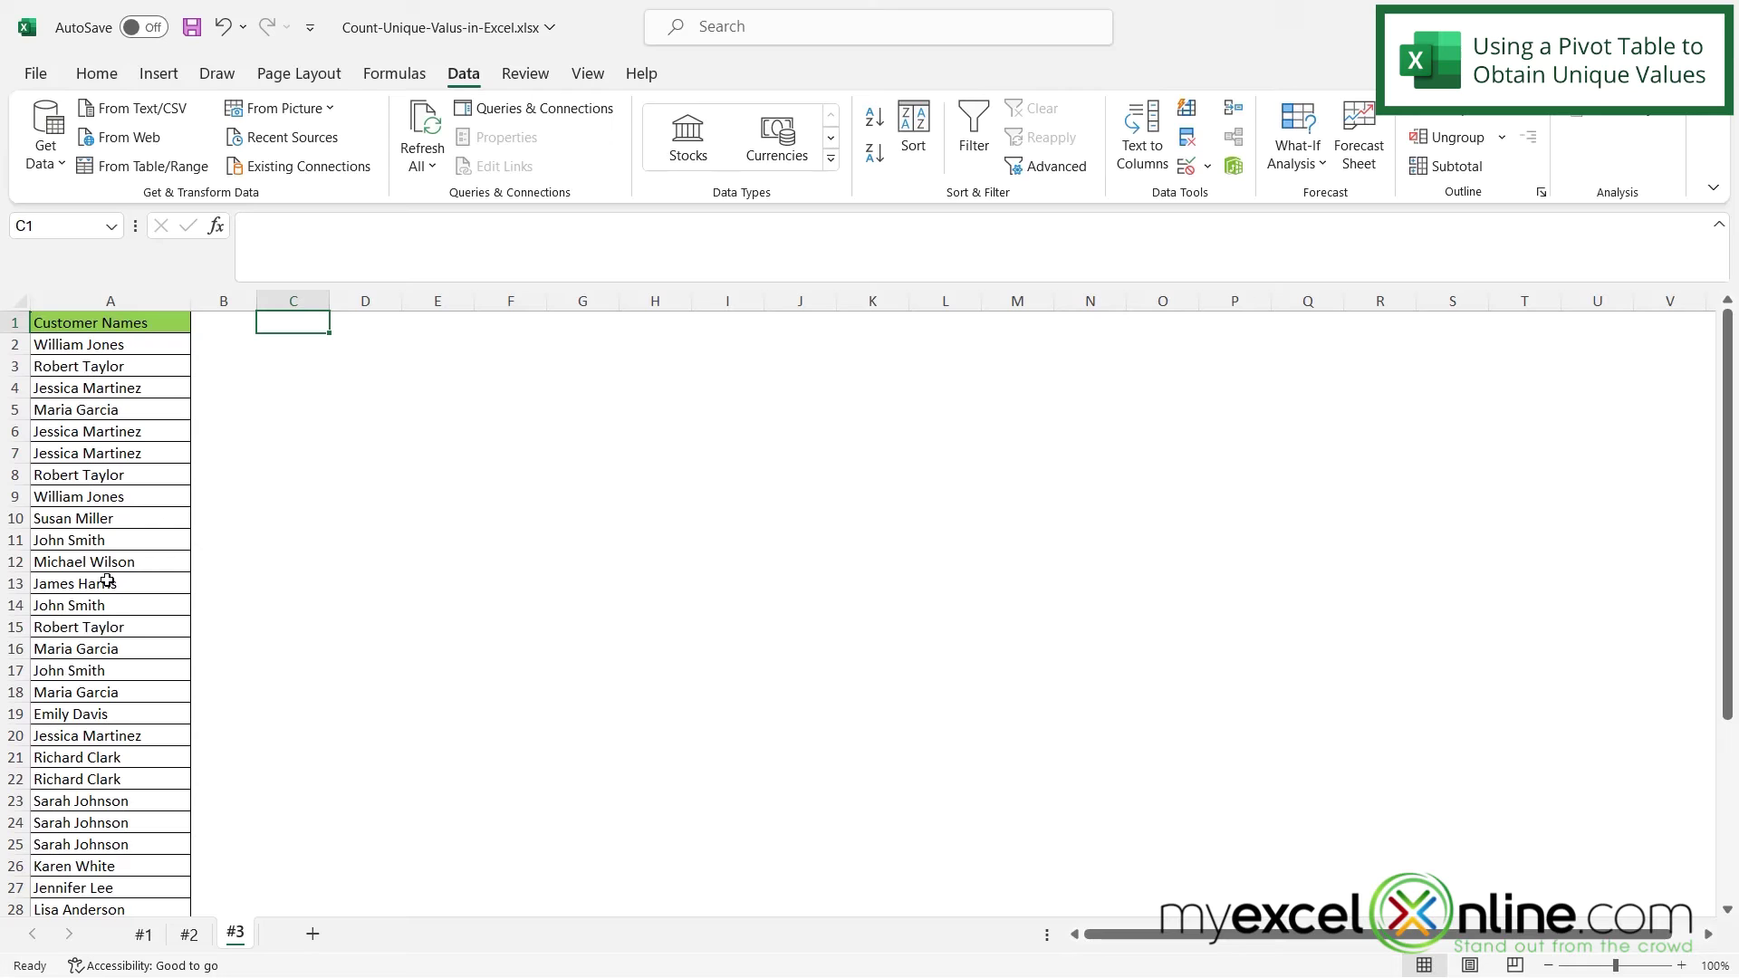
Insert a PivotTable from names in A1:A40 into this worksheet at C1.
{"action": "left_click", "coordinate": [98, 326]}
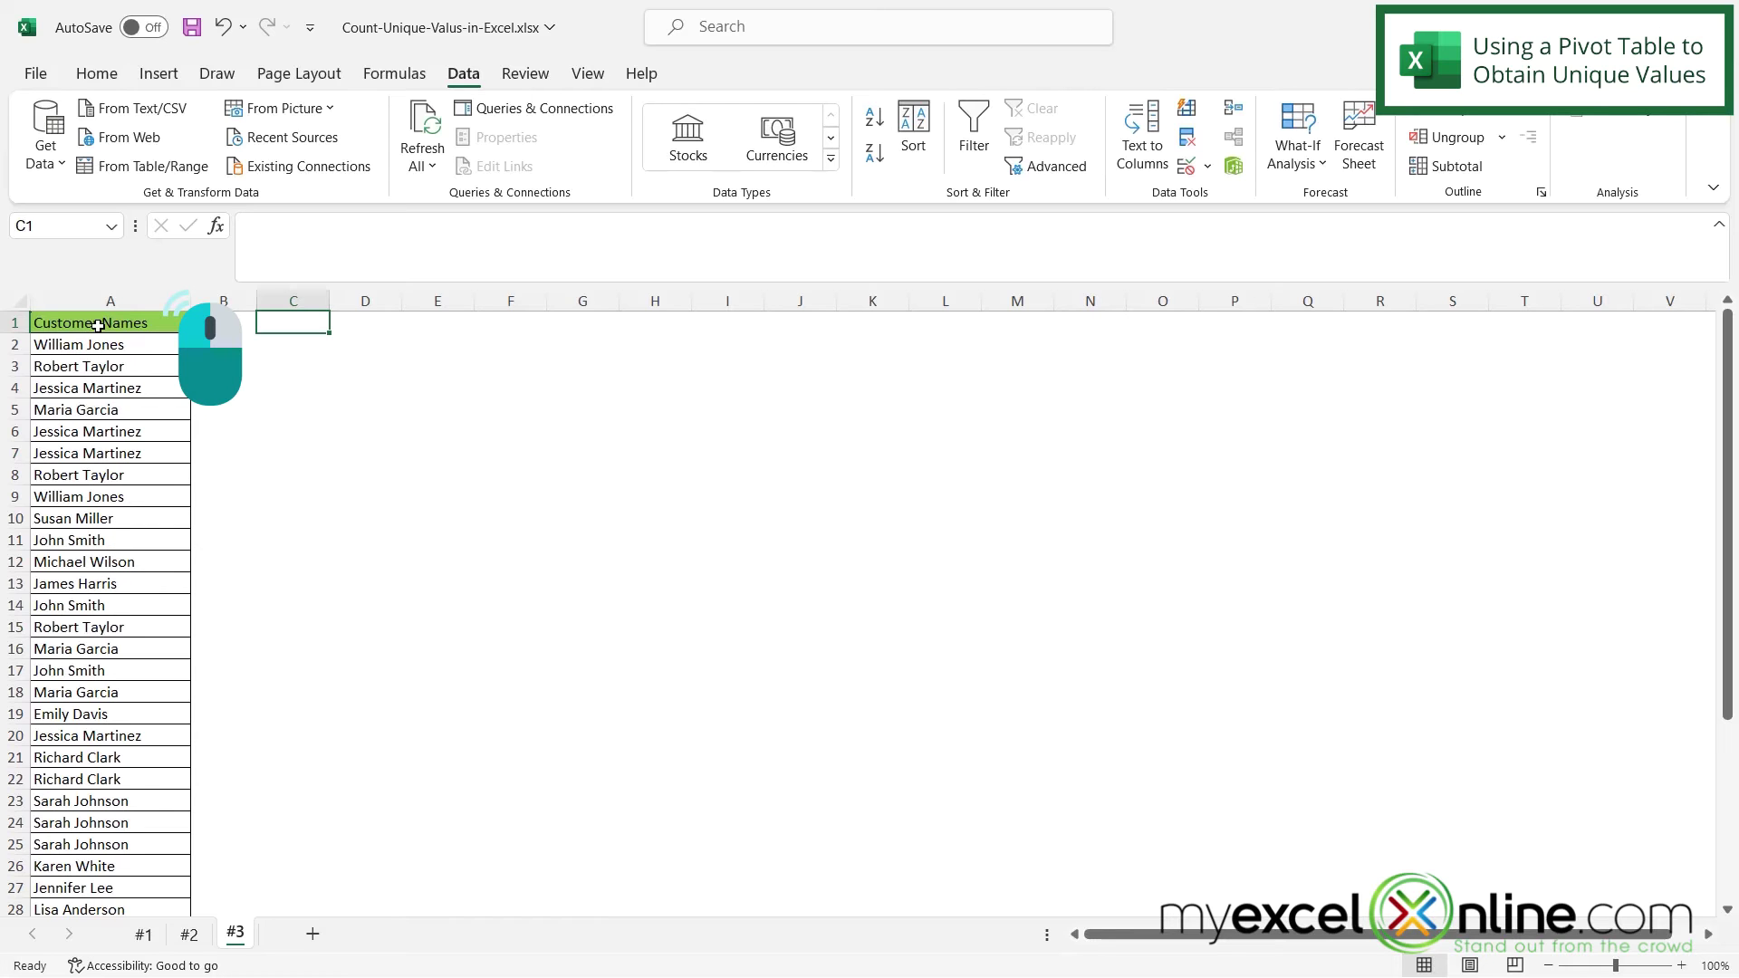
{"action": "mouse_move", "coordinate": [97, 325]}
{"action": "left_mouse_down"}
{"action": "mouse_move", "coordinate": [110, 924]}
{"action": "mouse_move", "coordinate": [110, 843]}
{"action": "left_mouse_up"}
{"action": "left_click", "coordinate": [160, 77]}
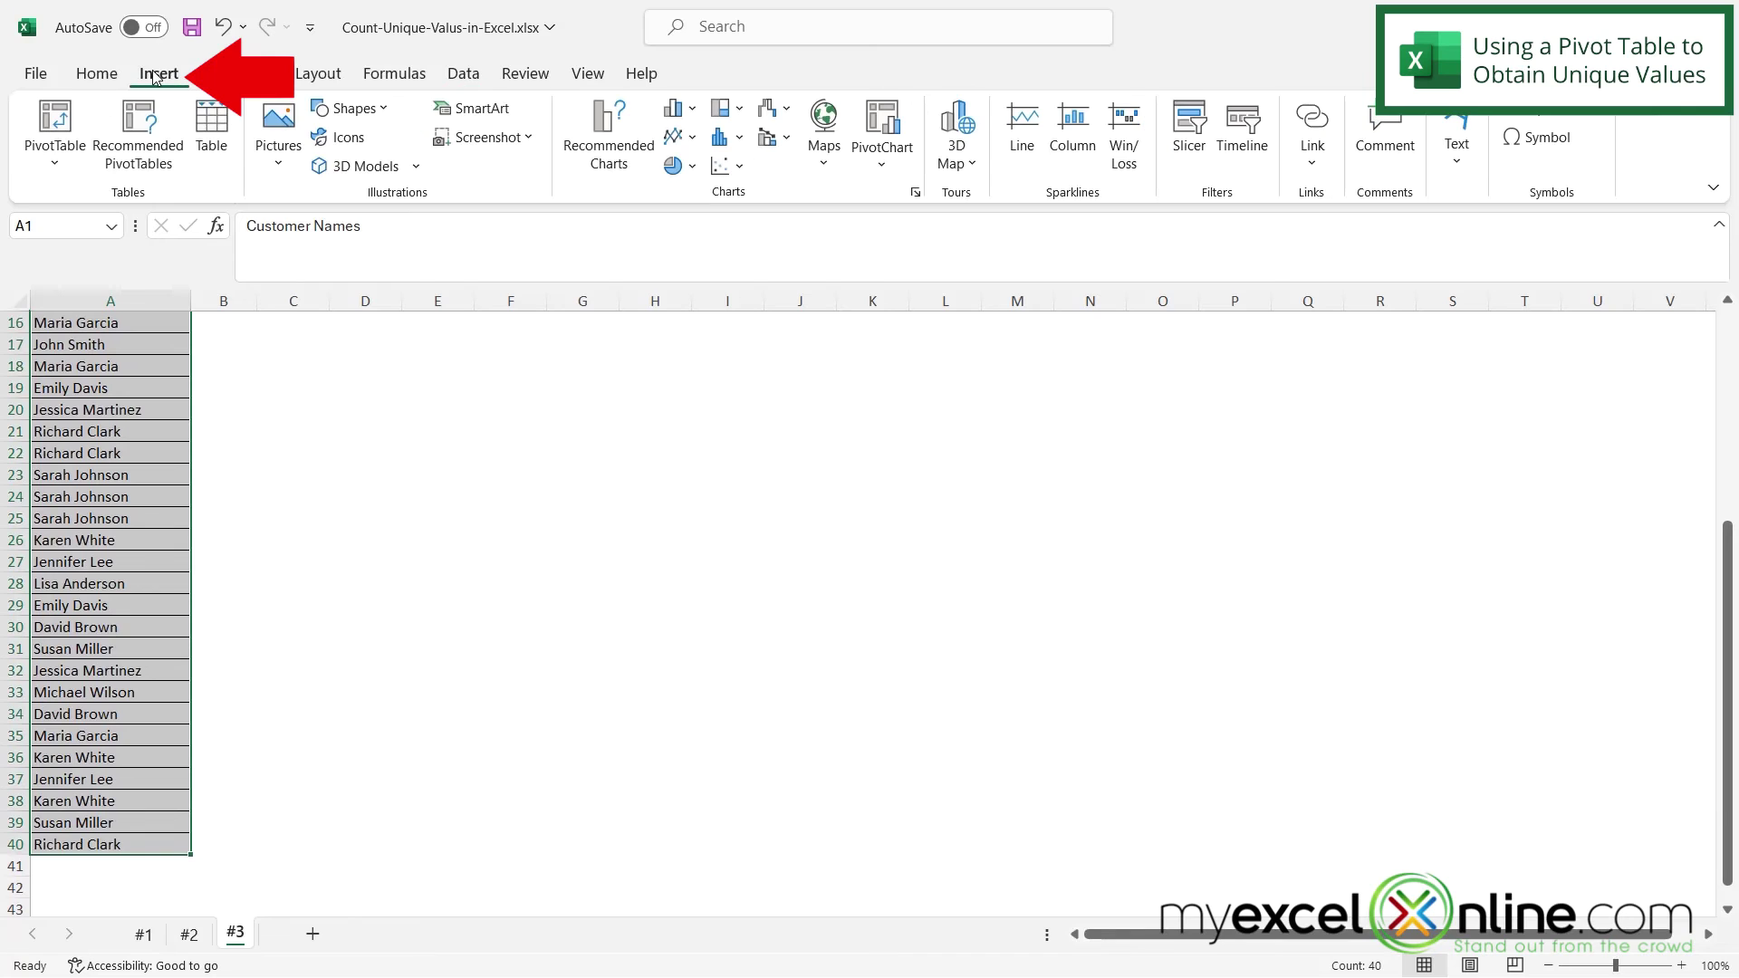
{"action": "left_click", "coordinate": [58, 164]}
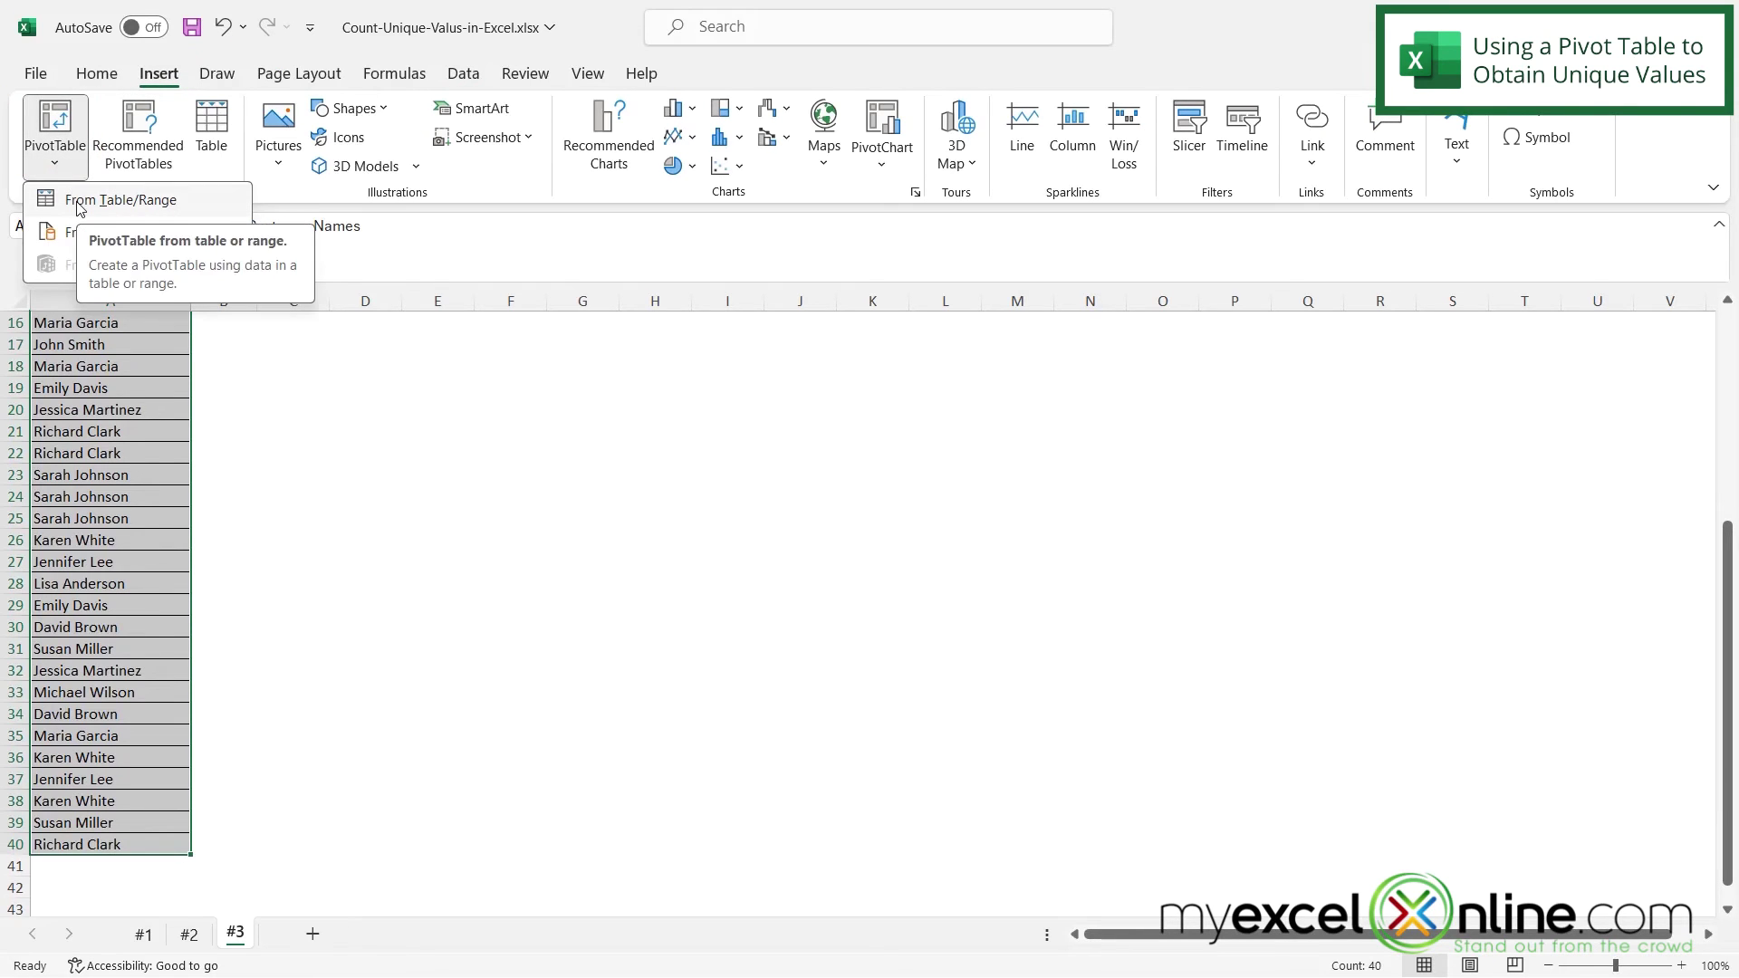
{"action": "left_click", "coordinate": [77, 204]}
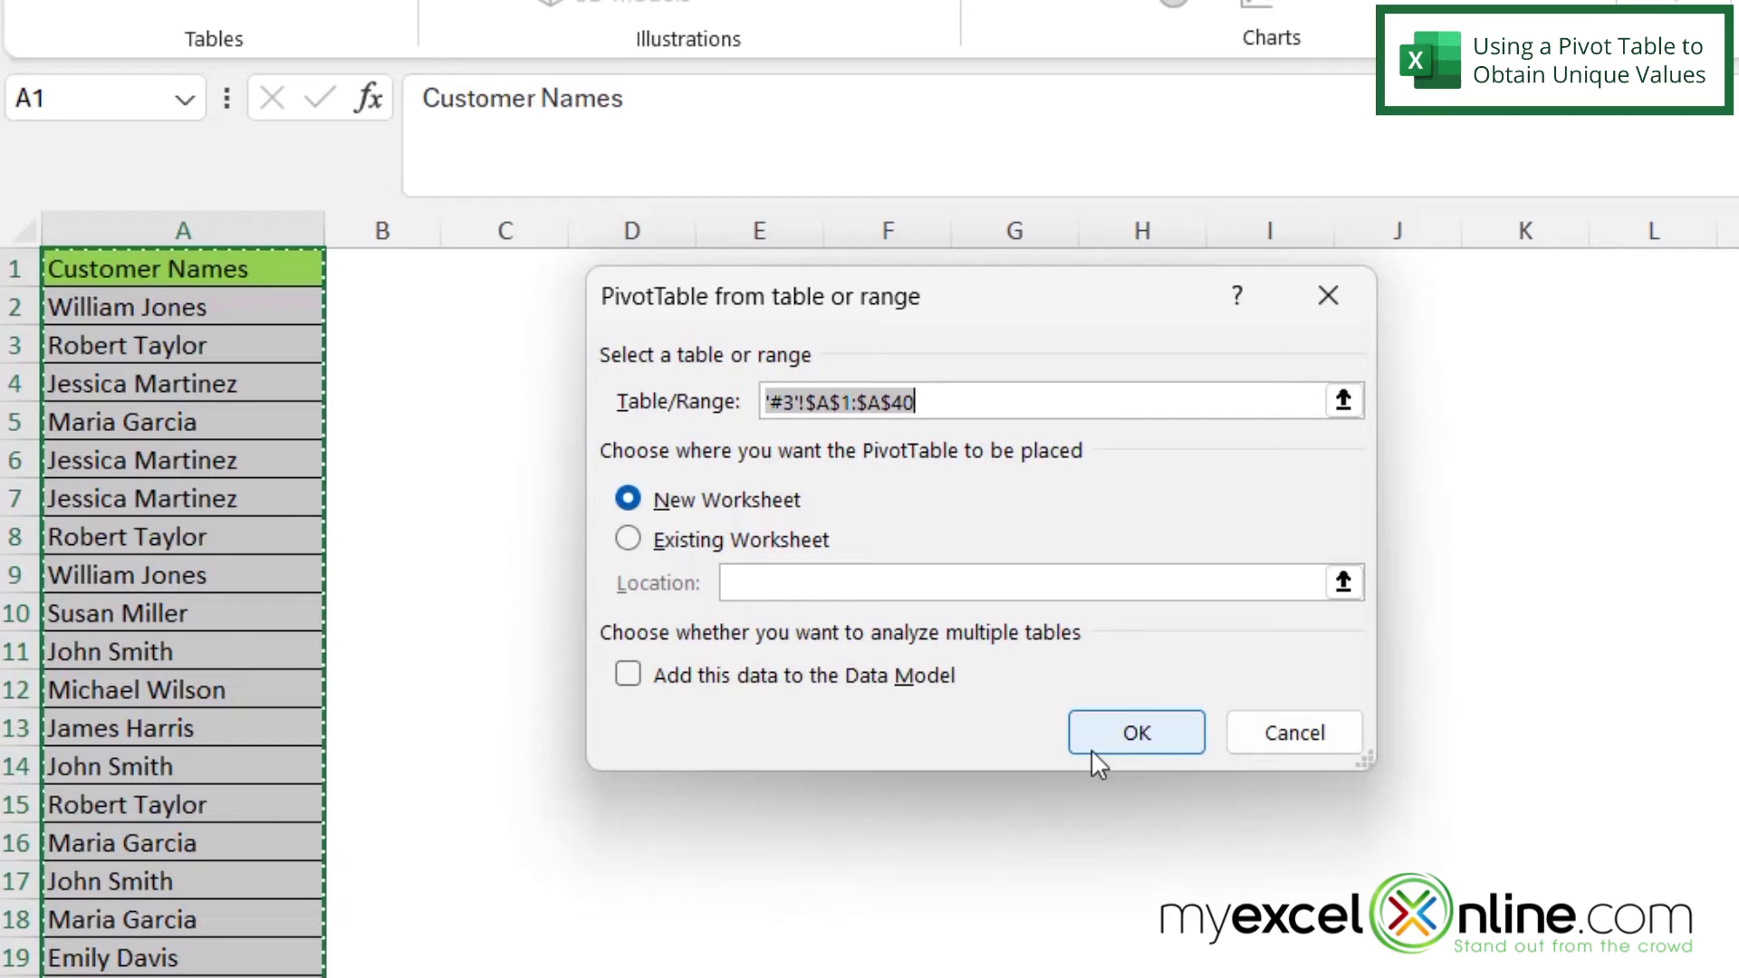
{"action": "left_click", "coordinate": [630, 543]}
{"action": "left_click", "coordinate": [775, 578]}
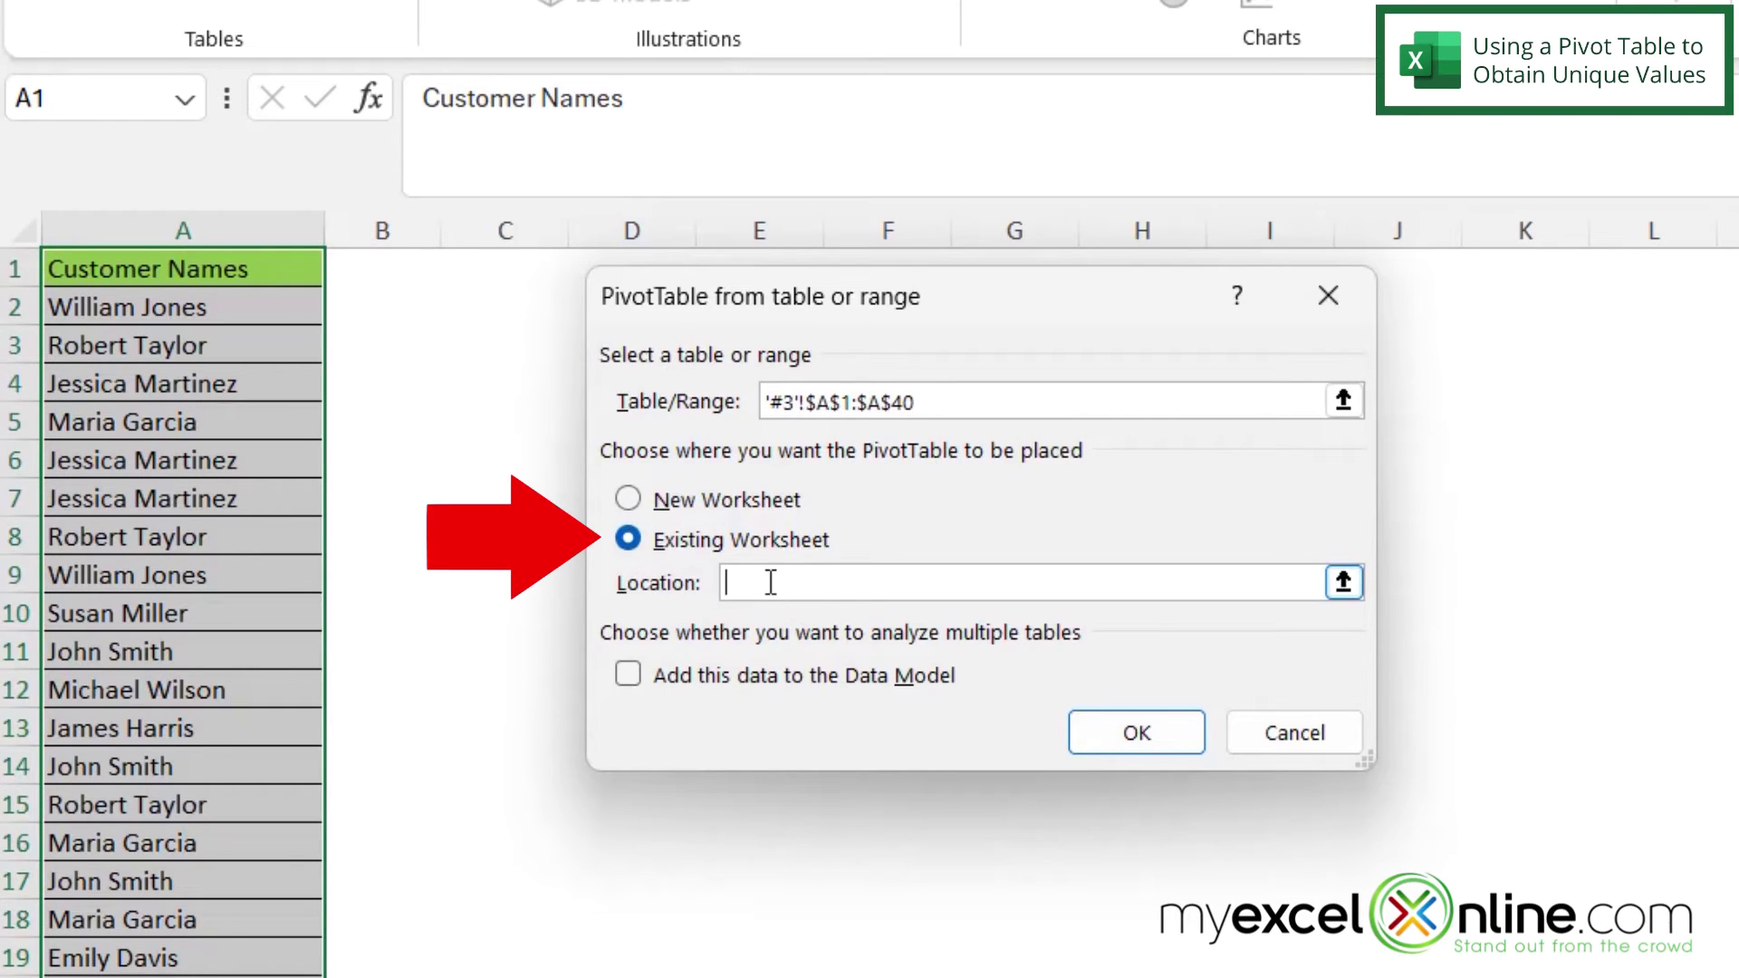
{"action": "type", "text": "C1"}
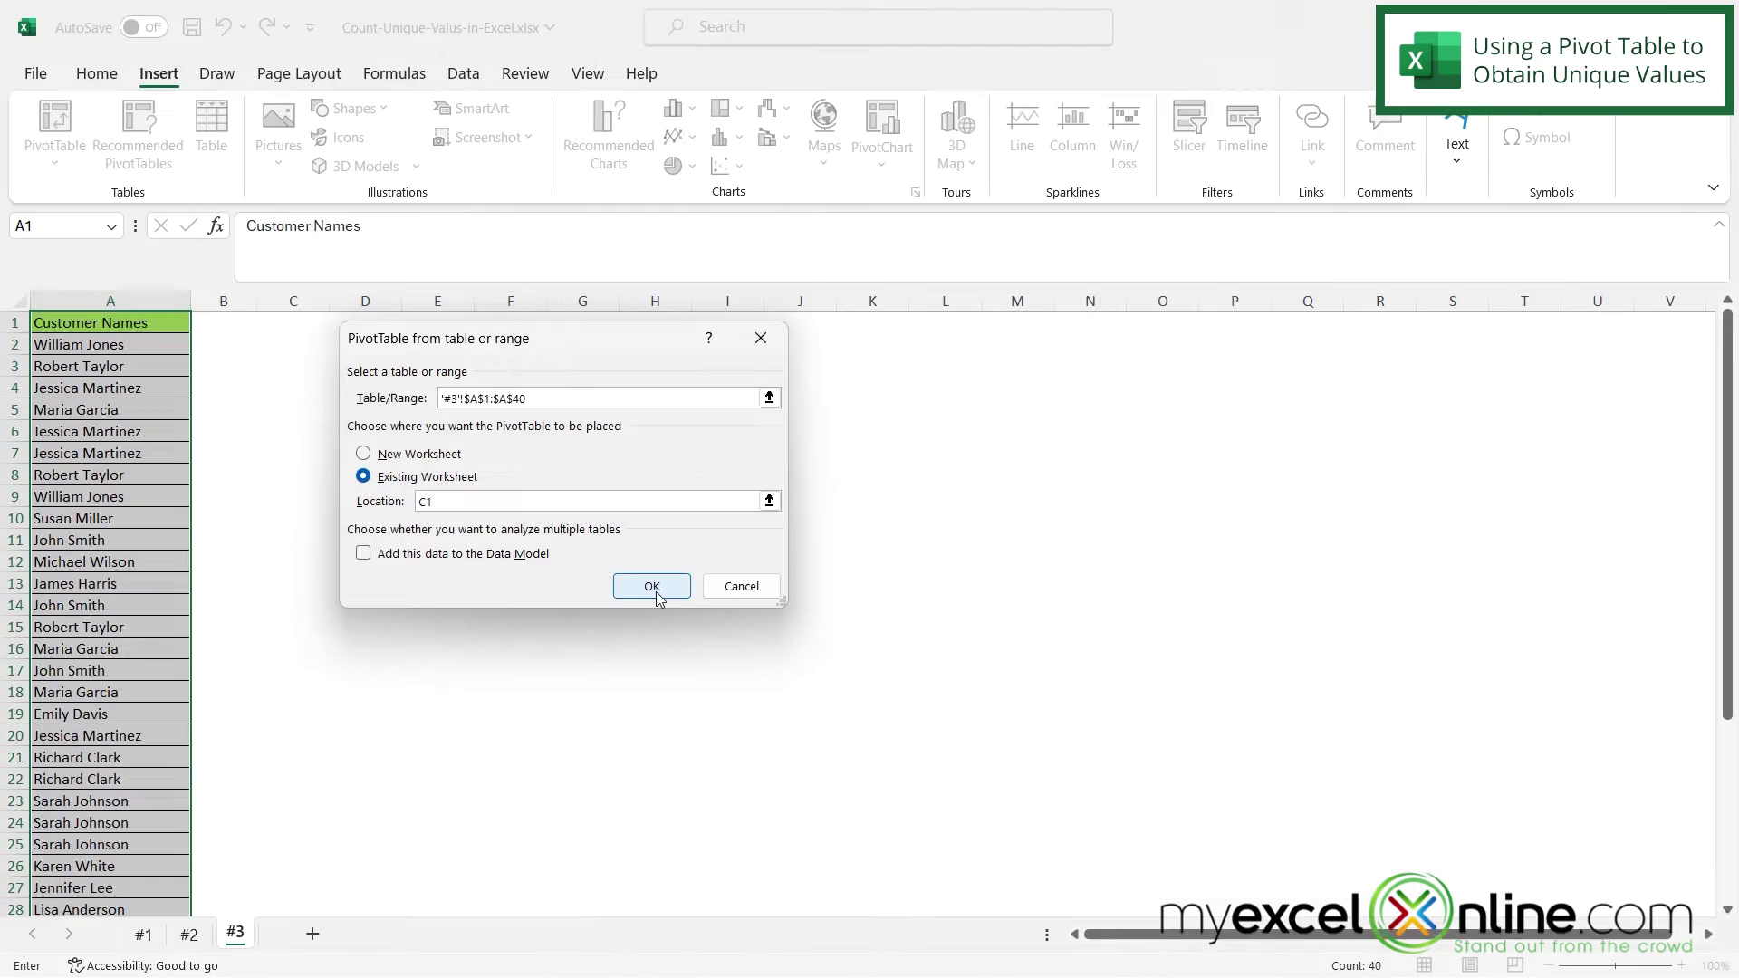
{"action": "left_click", "coordinate": [657, 596]}
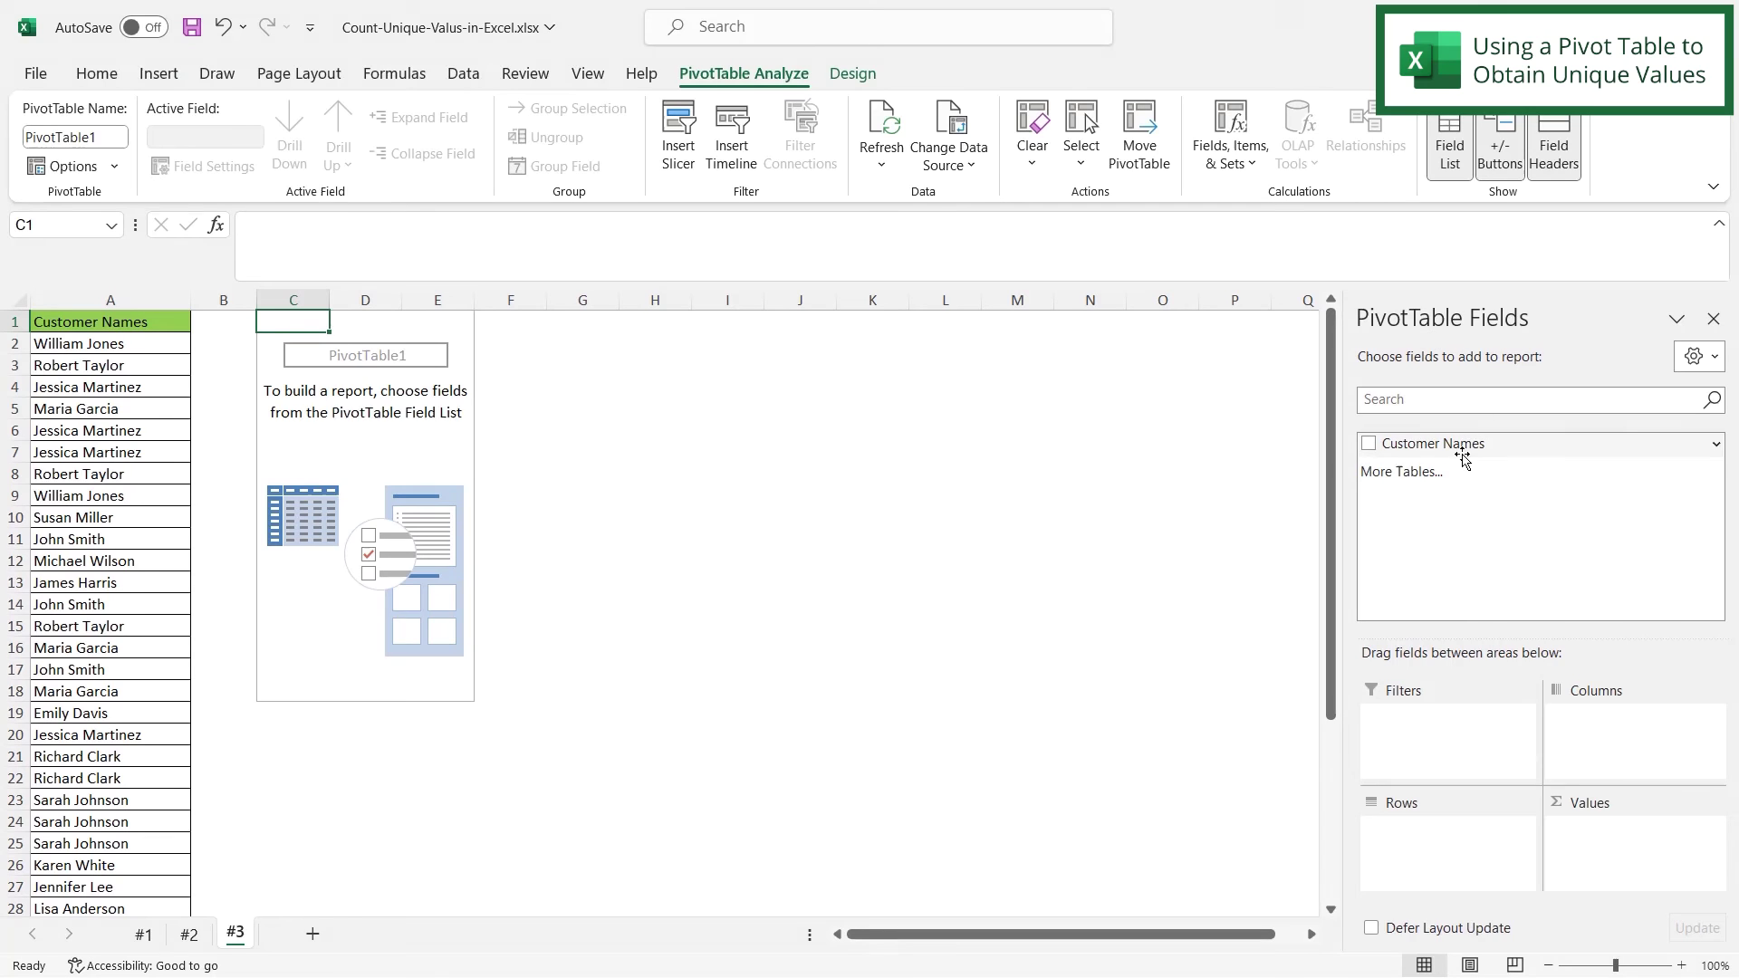
Put Customer Names in PivotTable Rows, then check the list from David Brown to William Jones.
{"action": "left_click", "coordinate": [1418, 449]}
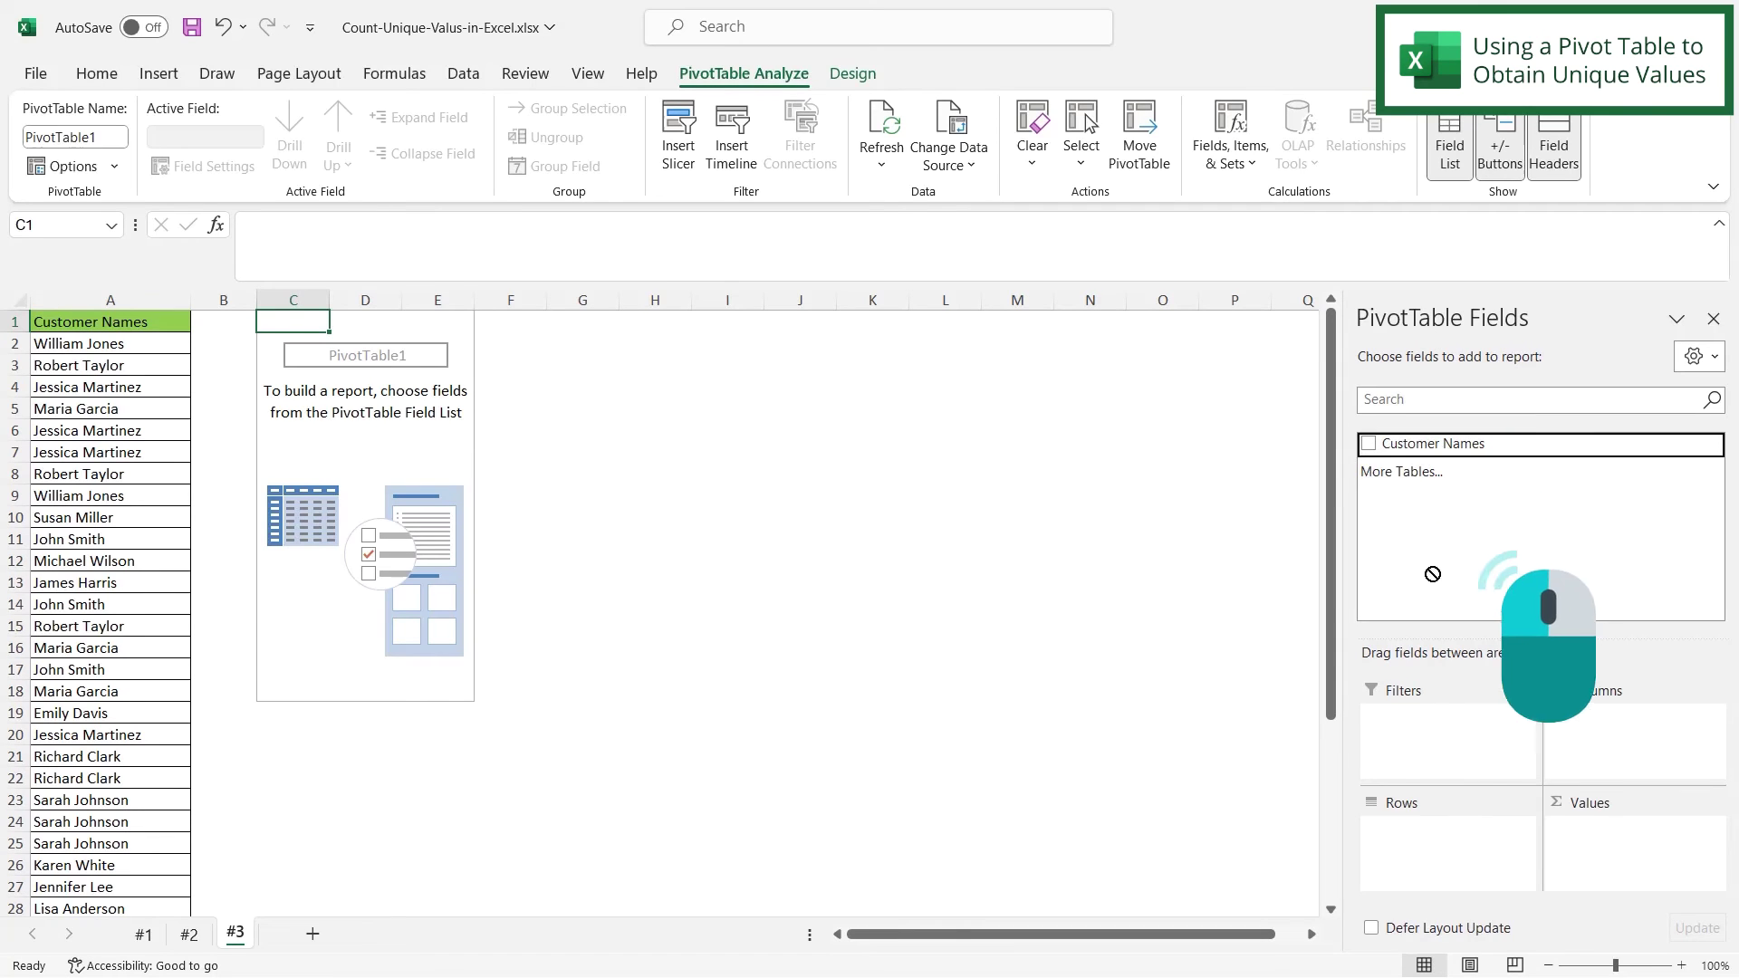
{"action": "left_click_drag", "start_coordinate": [1417, 449], "coordinate": [1423, 835]}
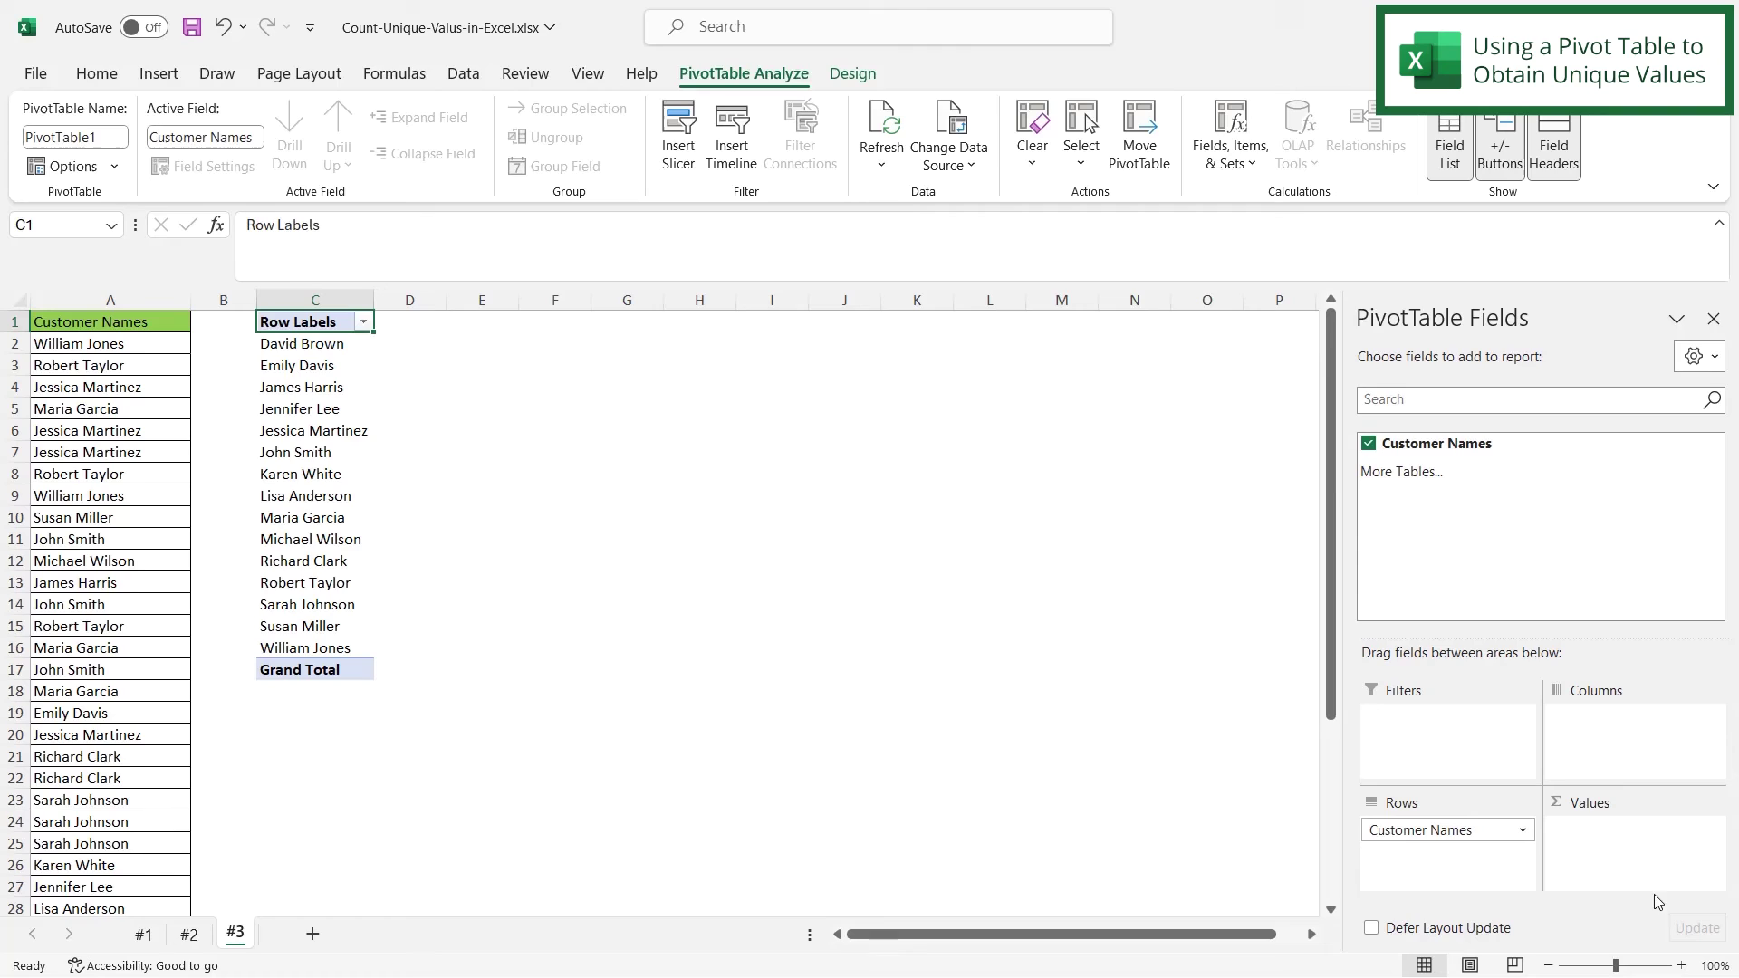
{"action": "left_click", "coordinate": [1715, 321]}
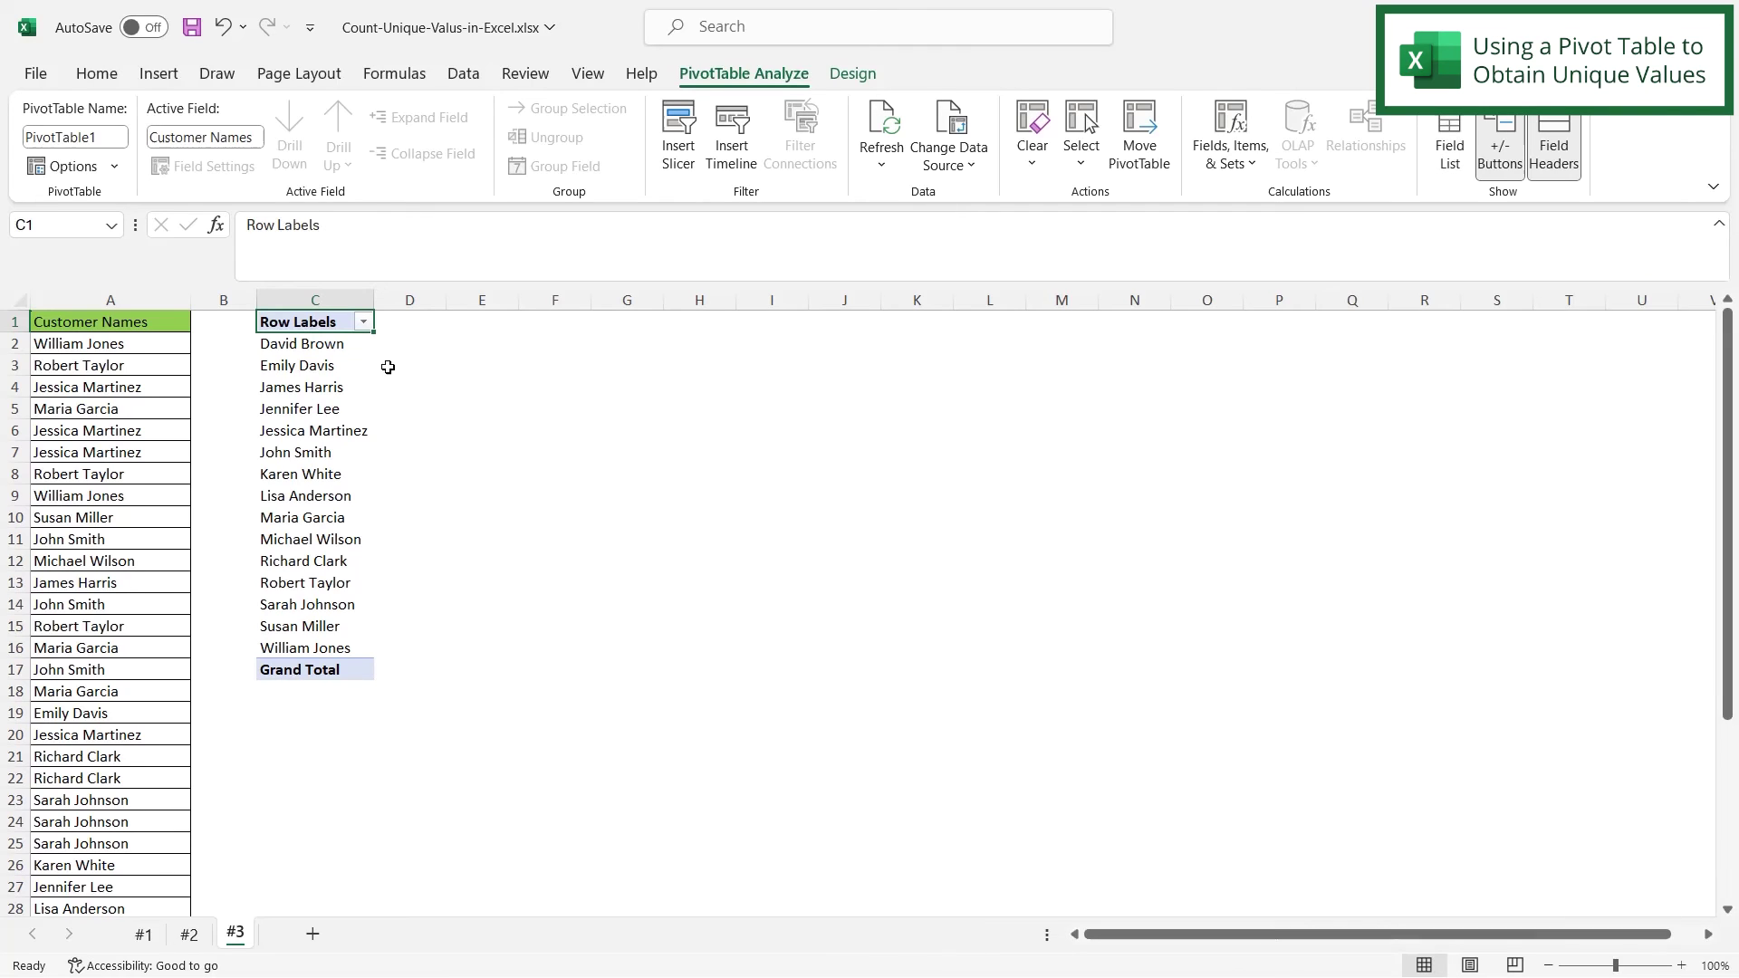
{"action": "left_click", "coordinate": [333, 345]}
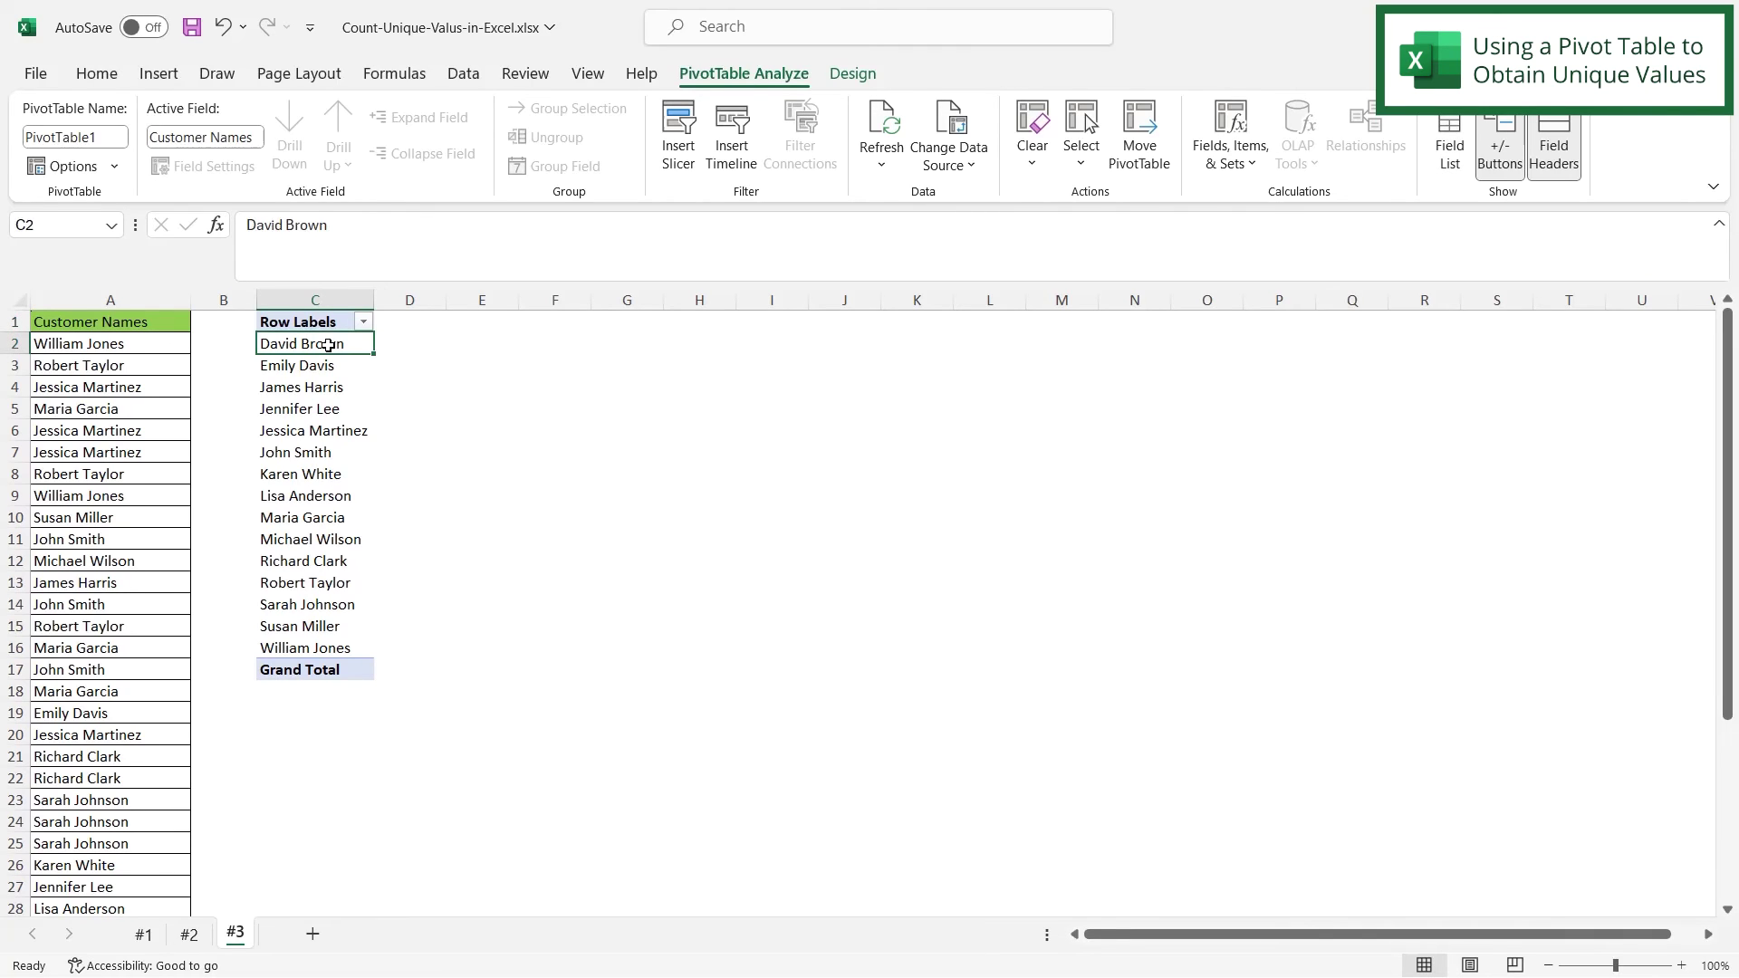
{"action": "left_click", "coordinate": [312, 651]}
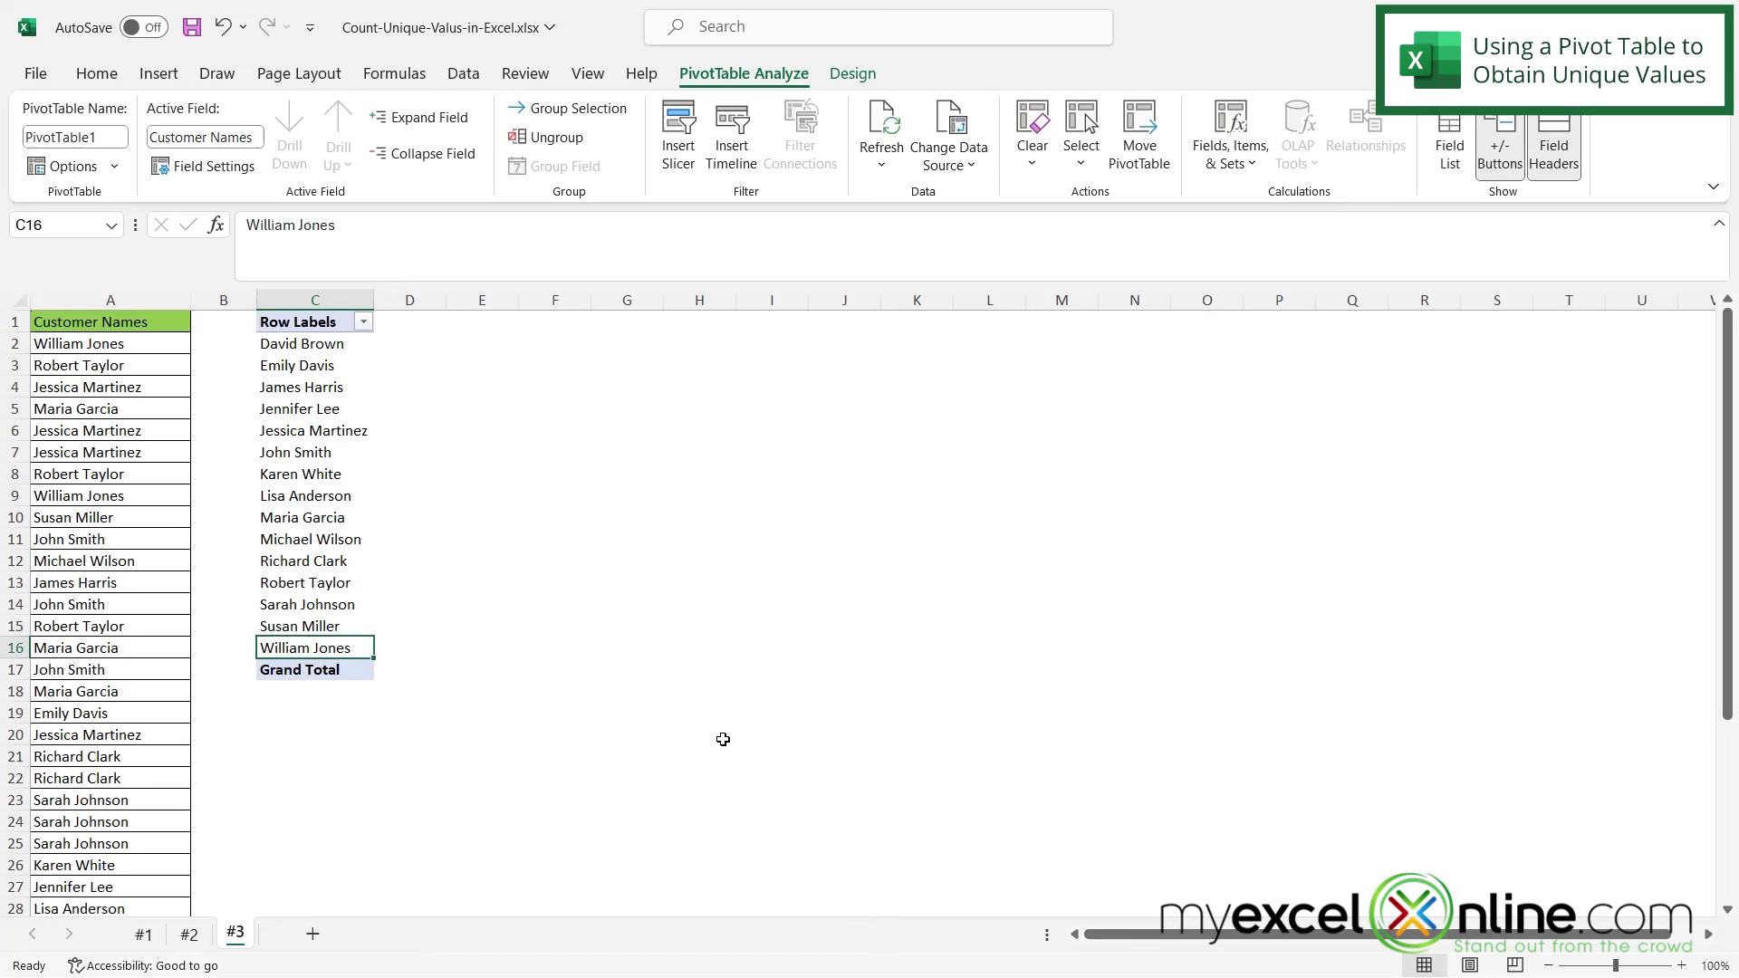